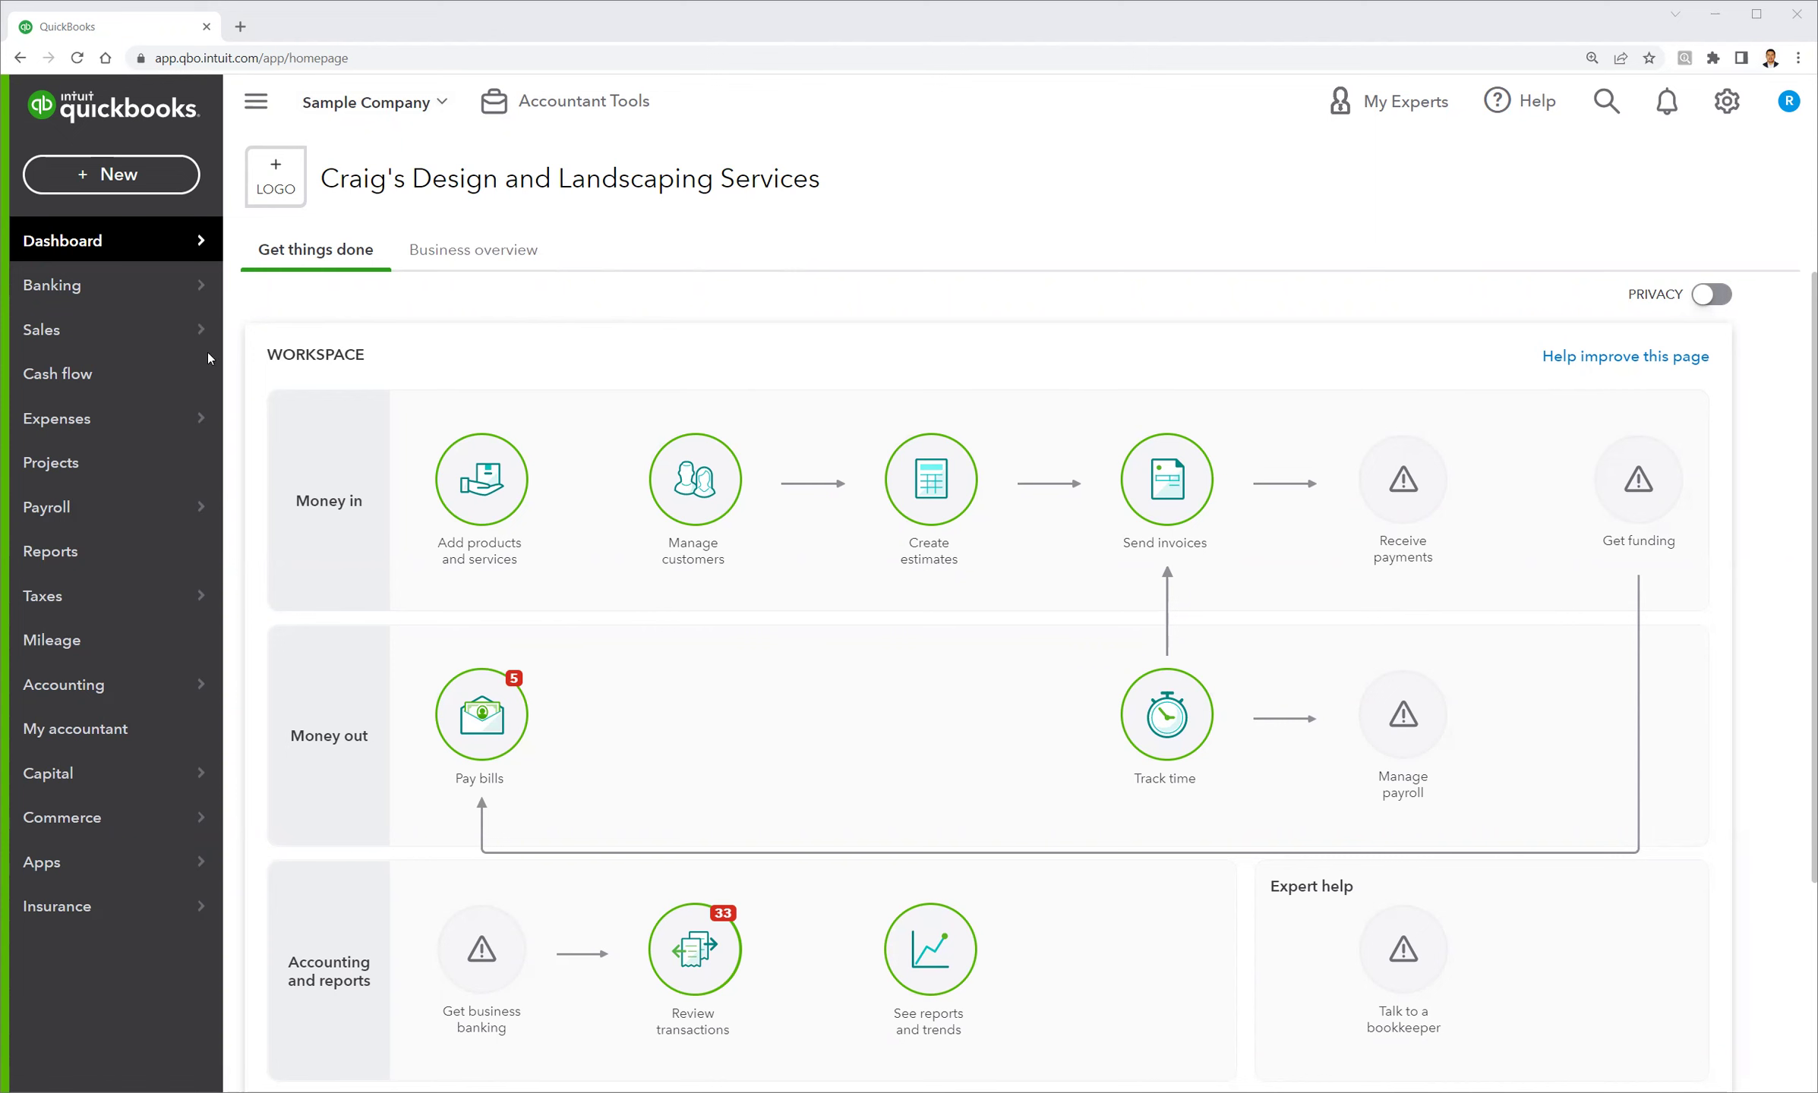
Open the company's Products and services list
mouse_move(46, 335)
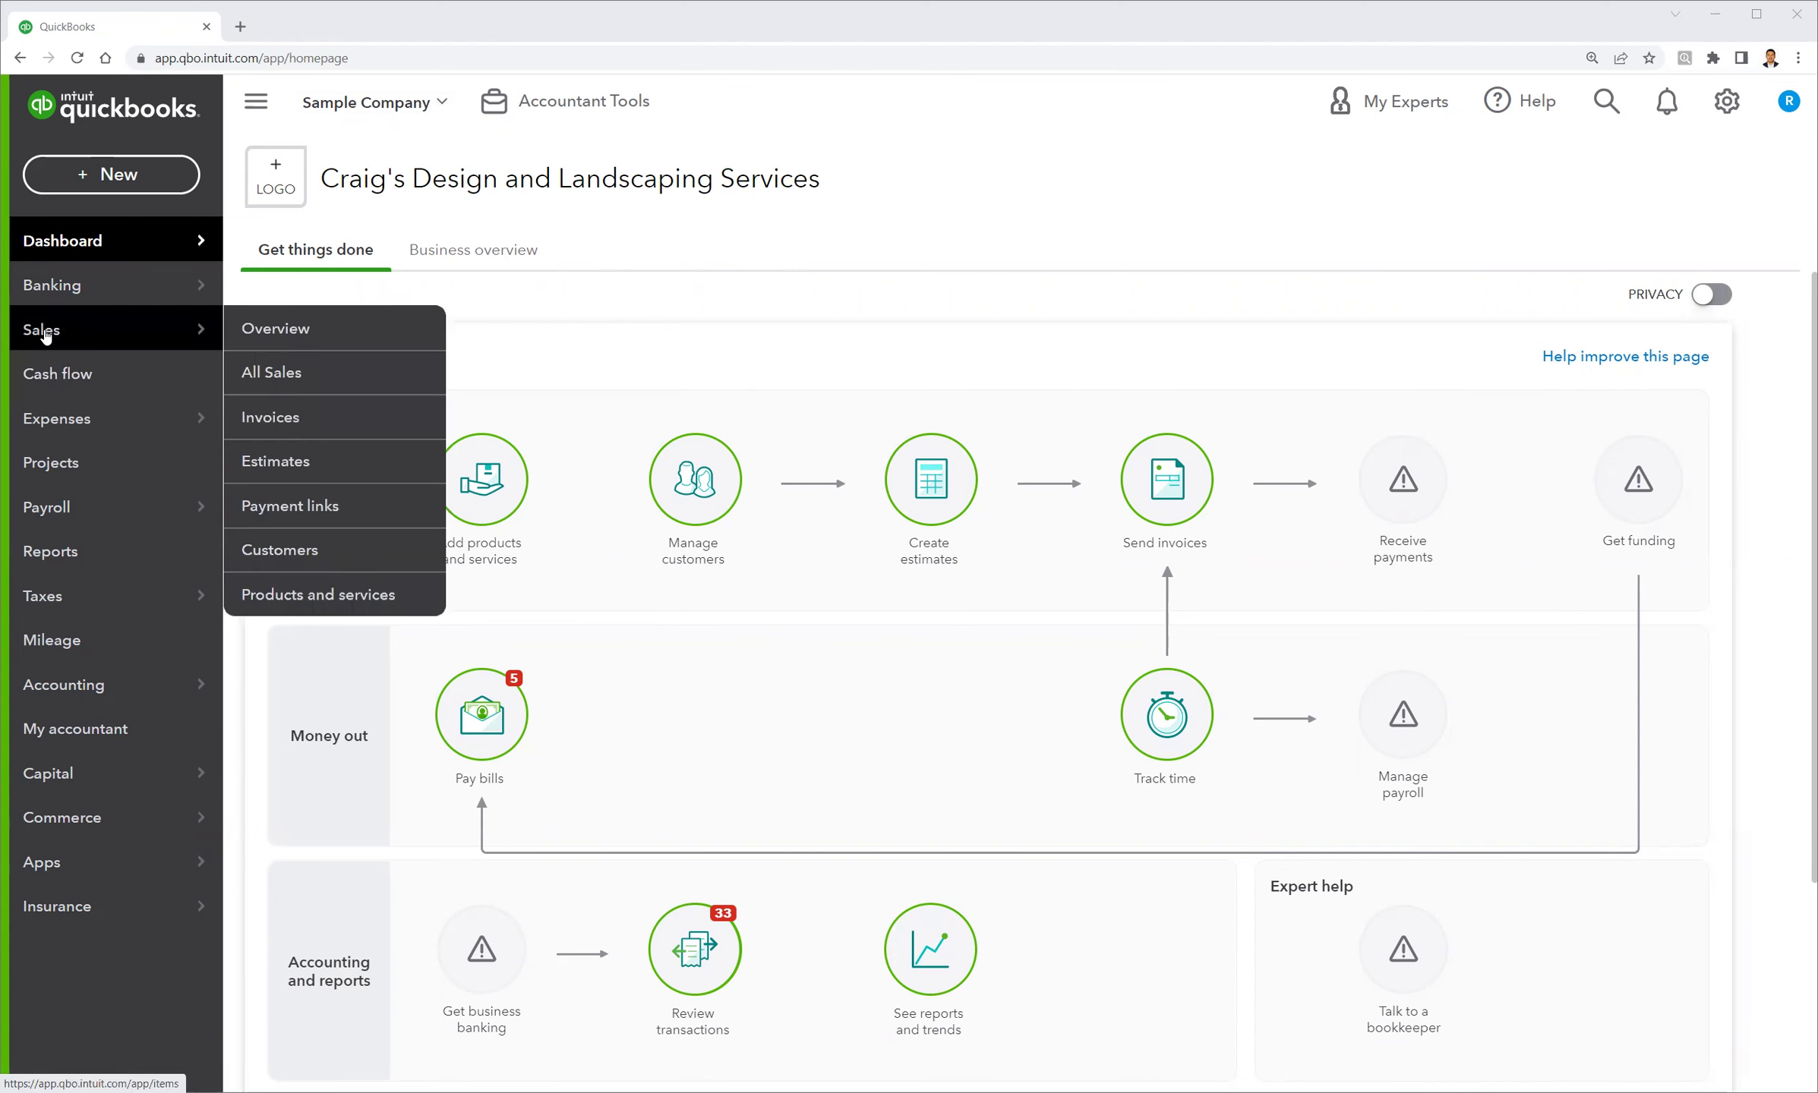
click(319, 595)
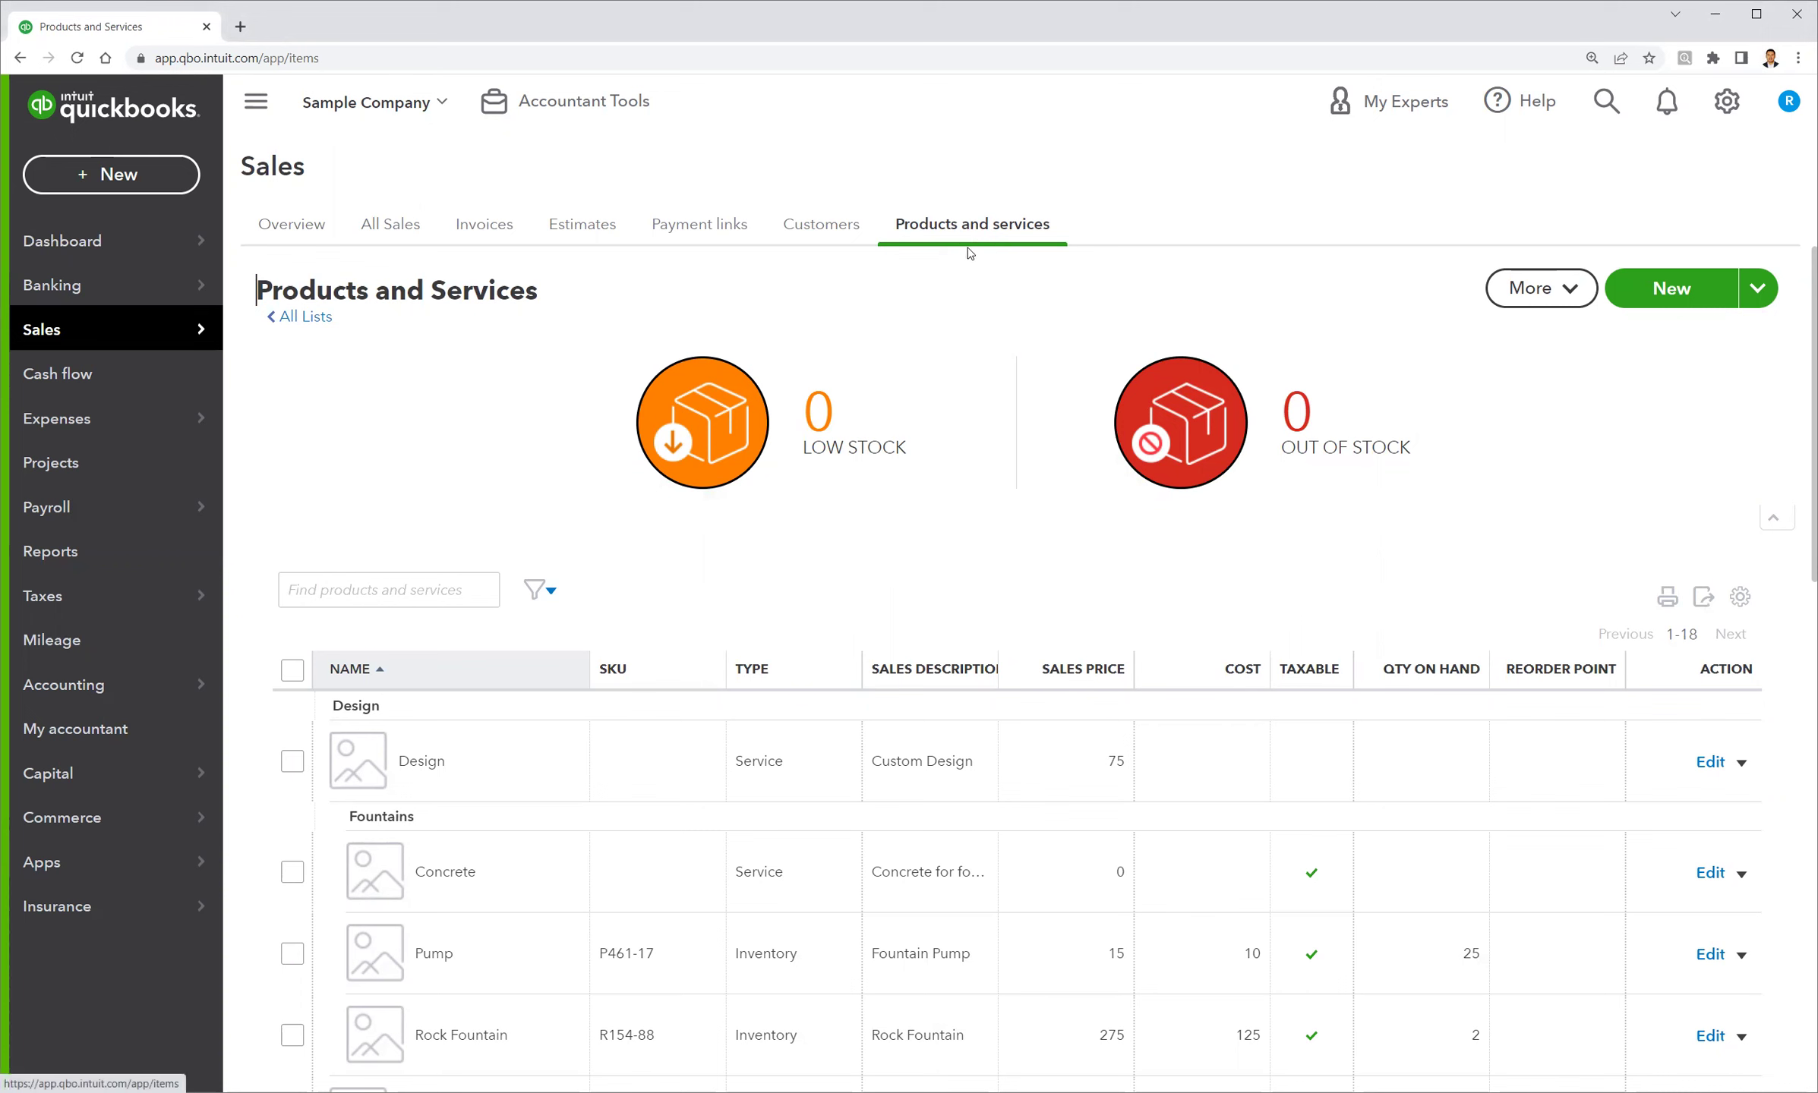
click(1728, 104)
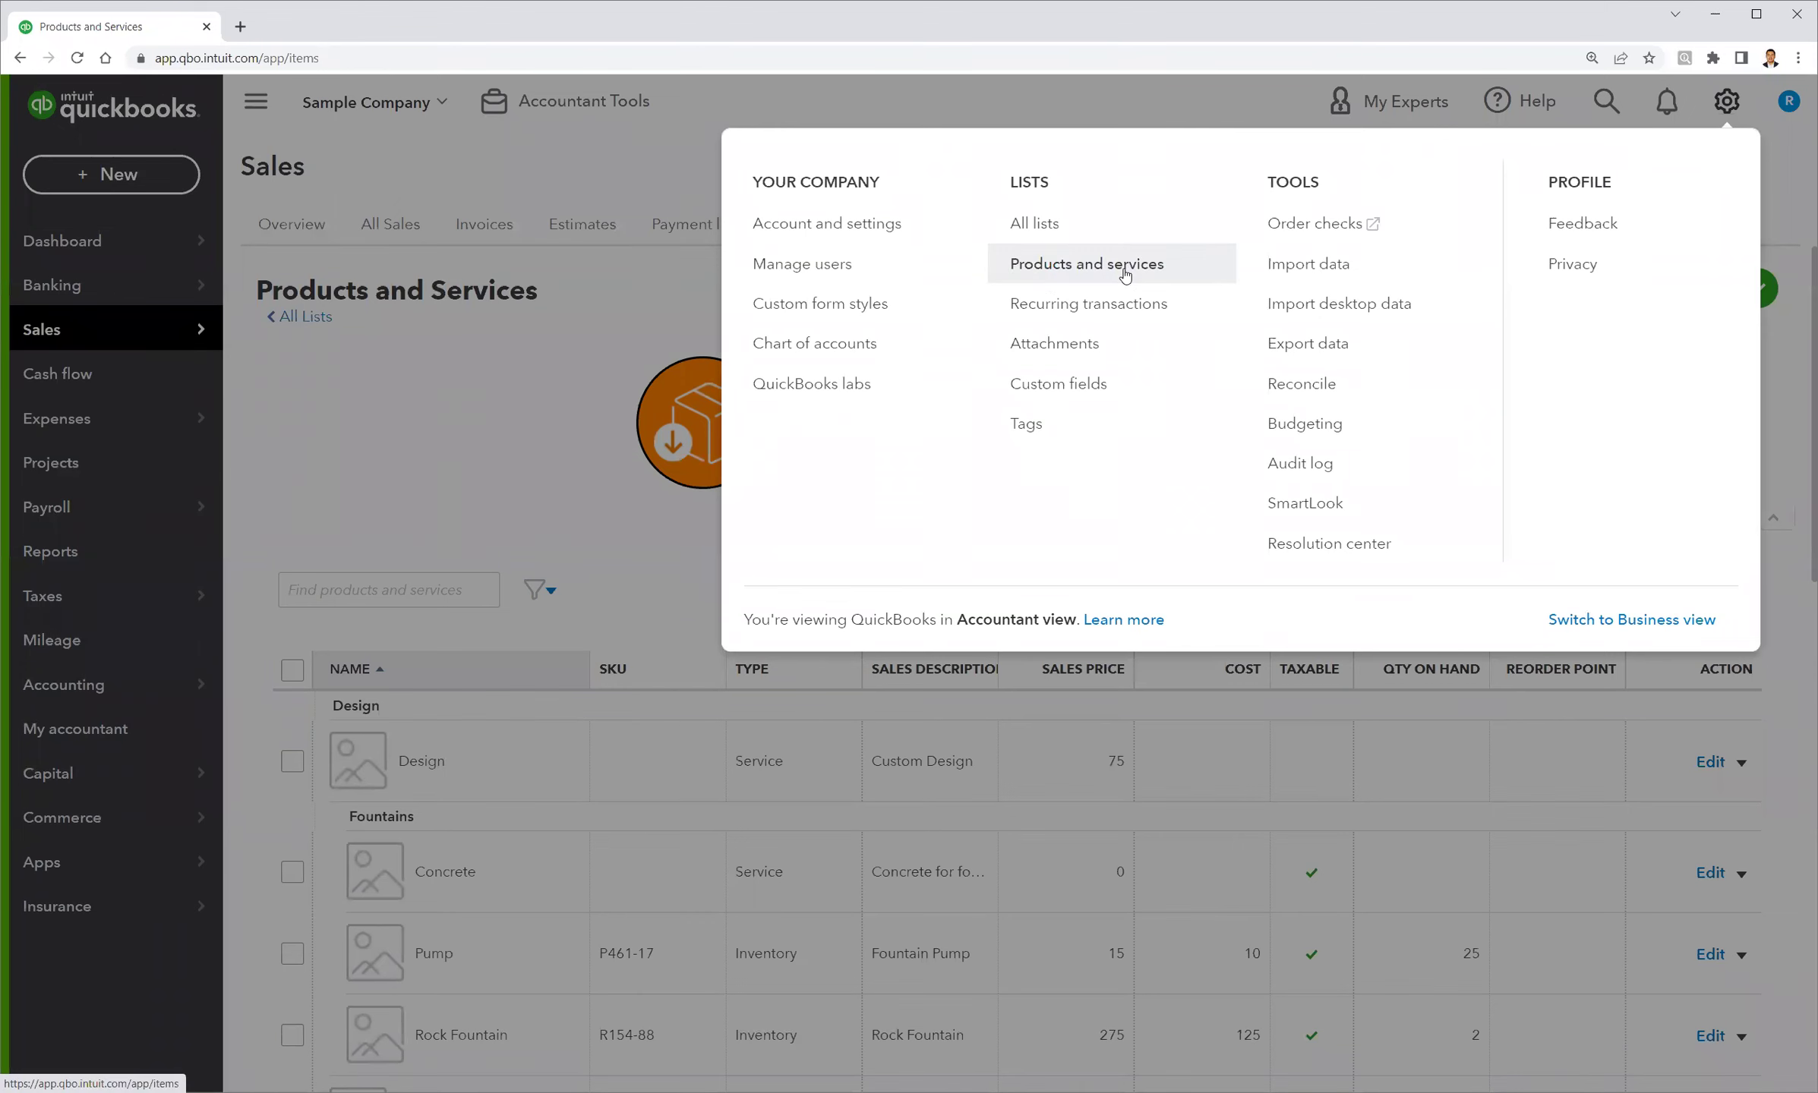
click(1077, 273)
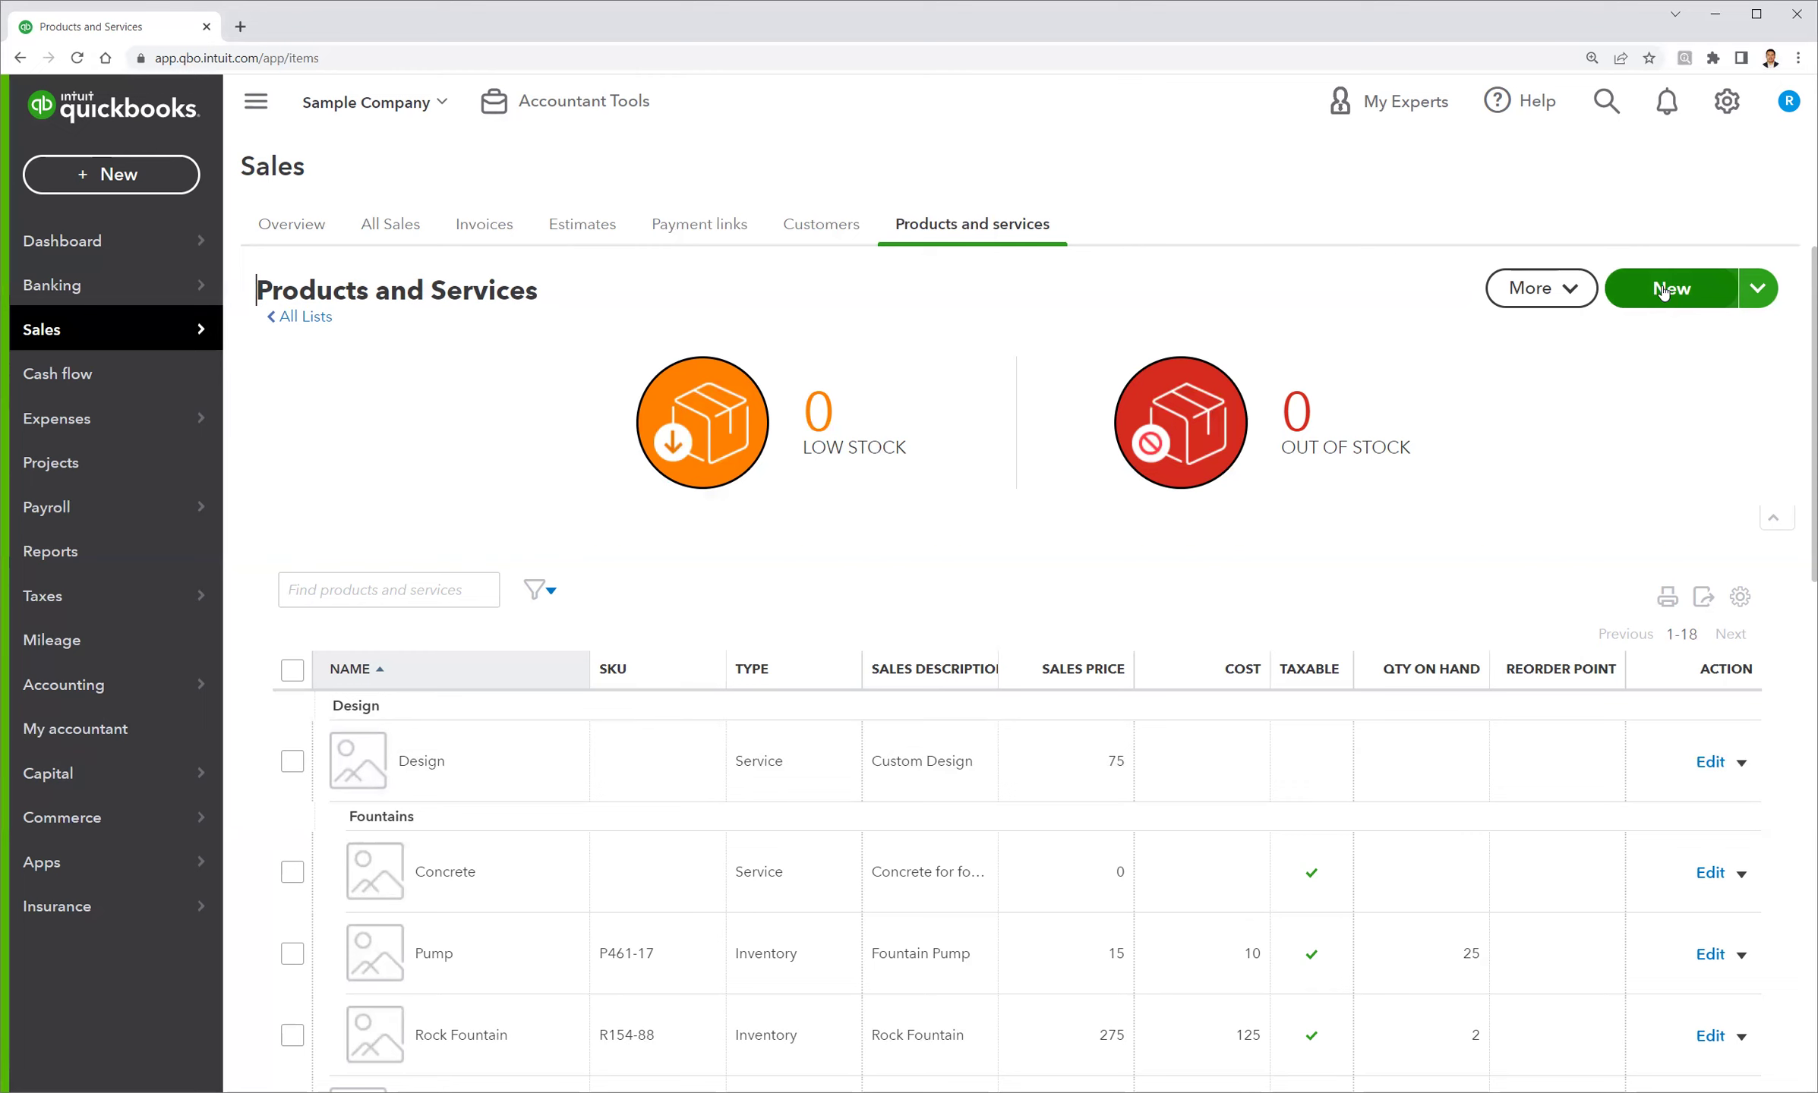
Review the file and Google Sheet options for importing products and services, and return to the list
click(1758, 294)
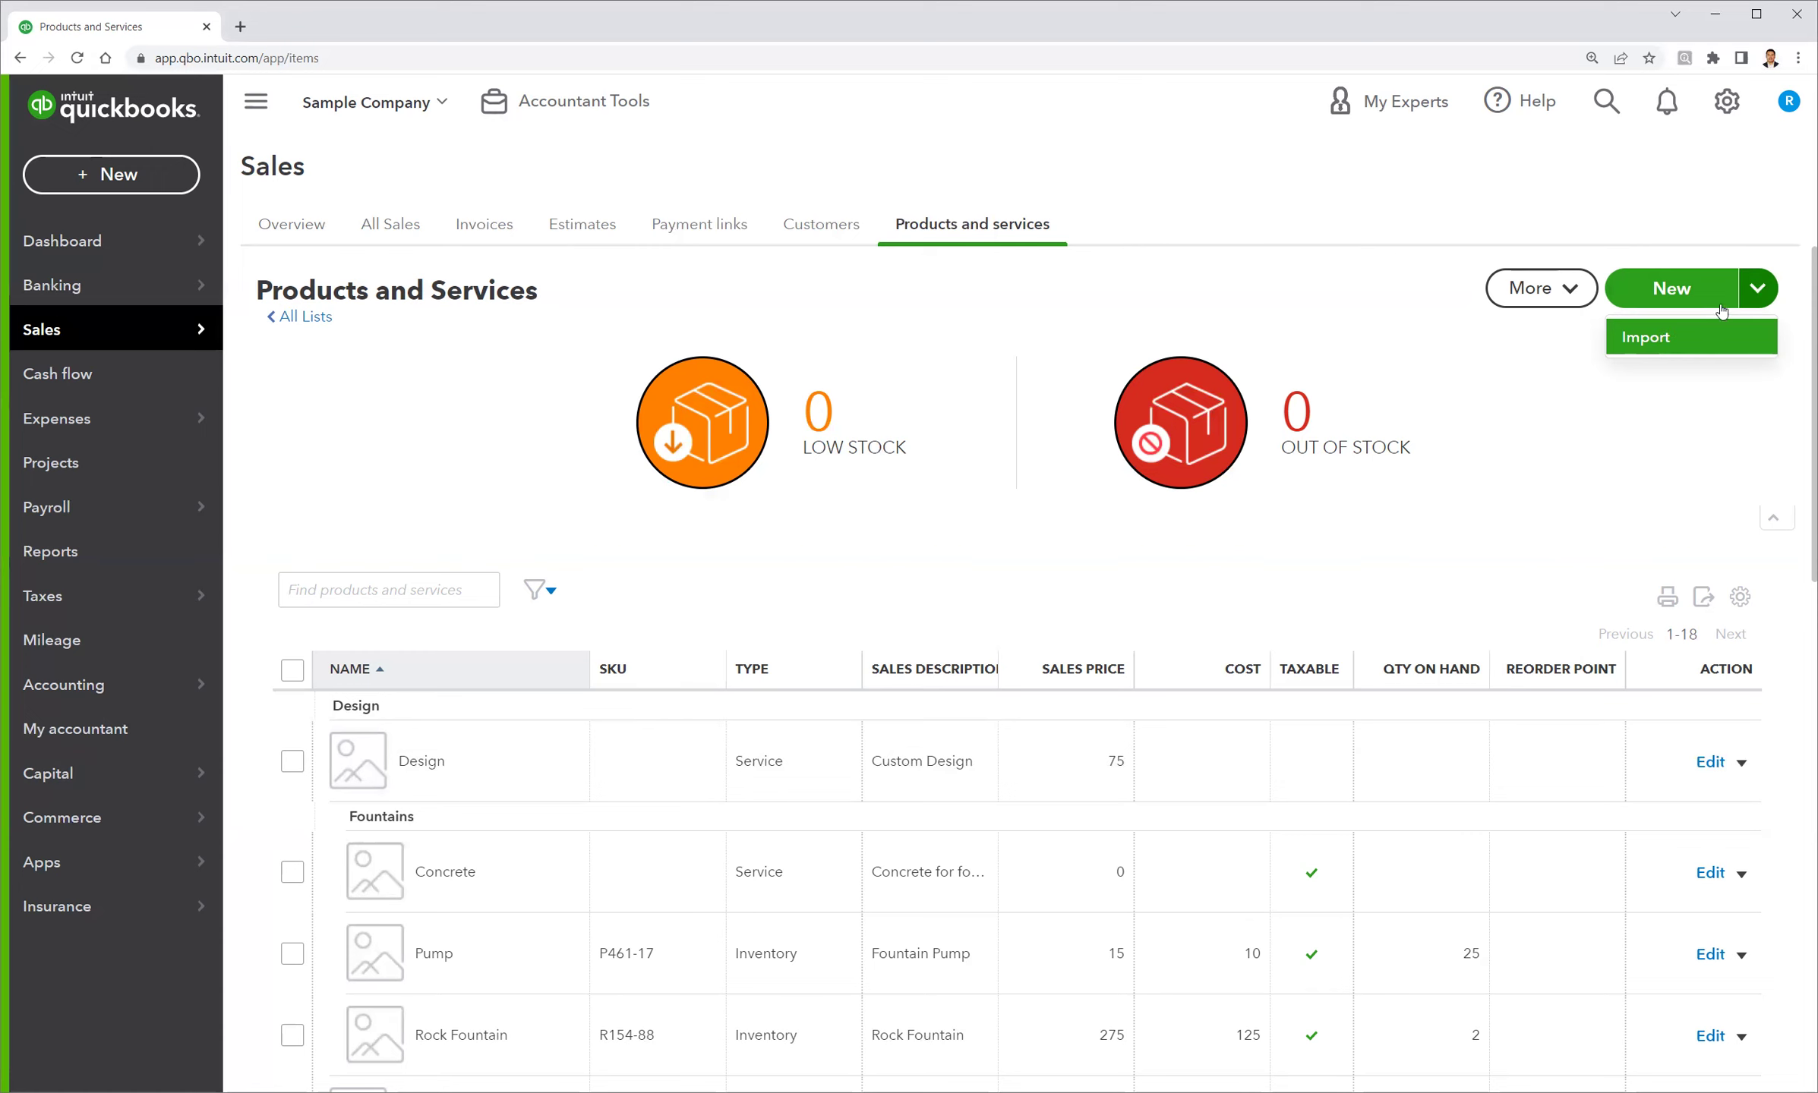
click(1667, 339)
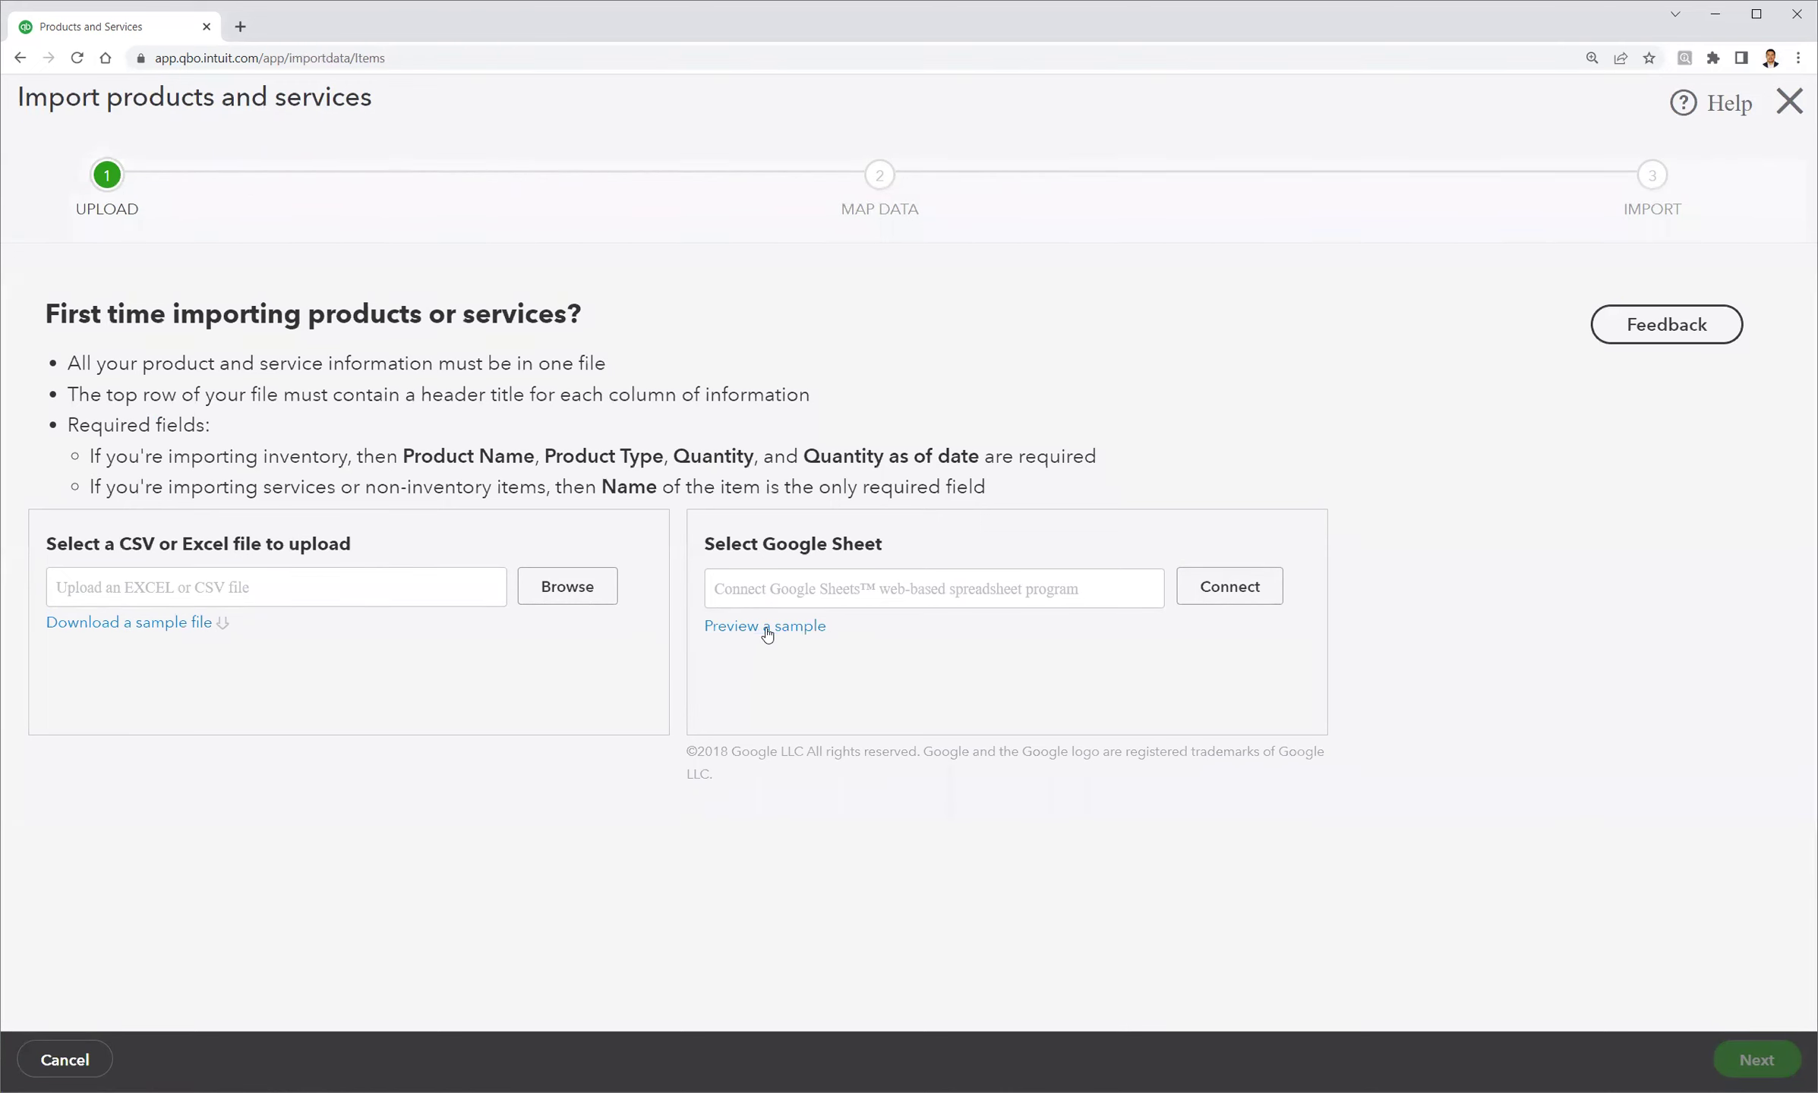
click(1789, 102)
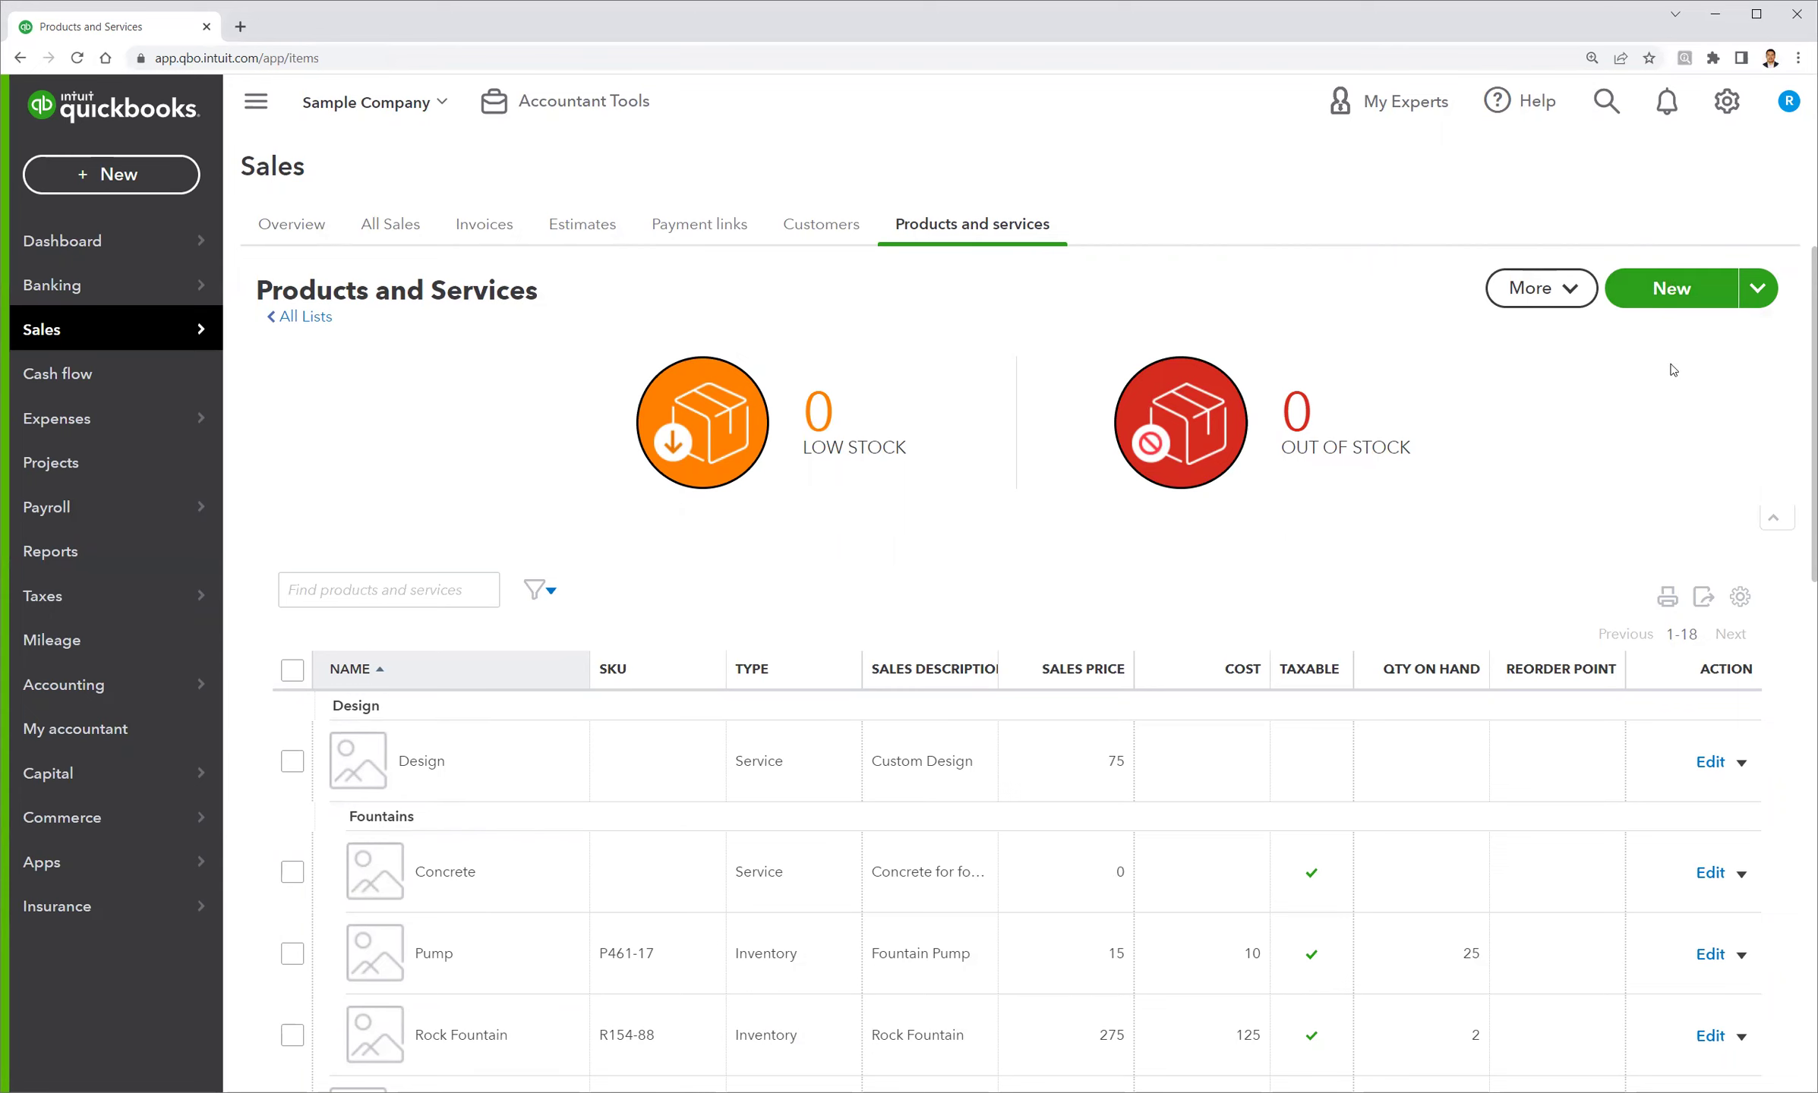
Start a new Inventory item and name it "Lights pole 10 ft."
click(1660, 299)
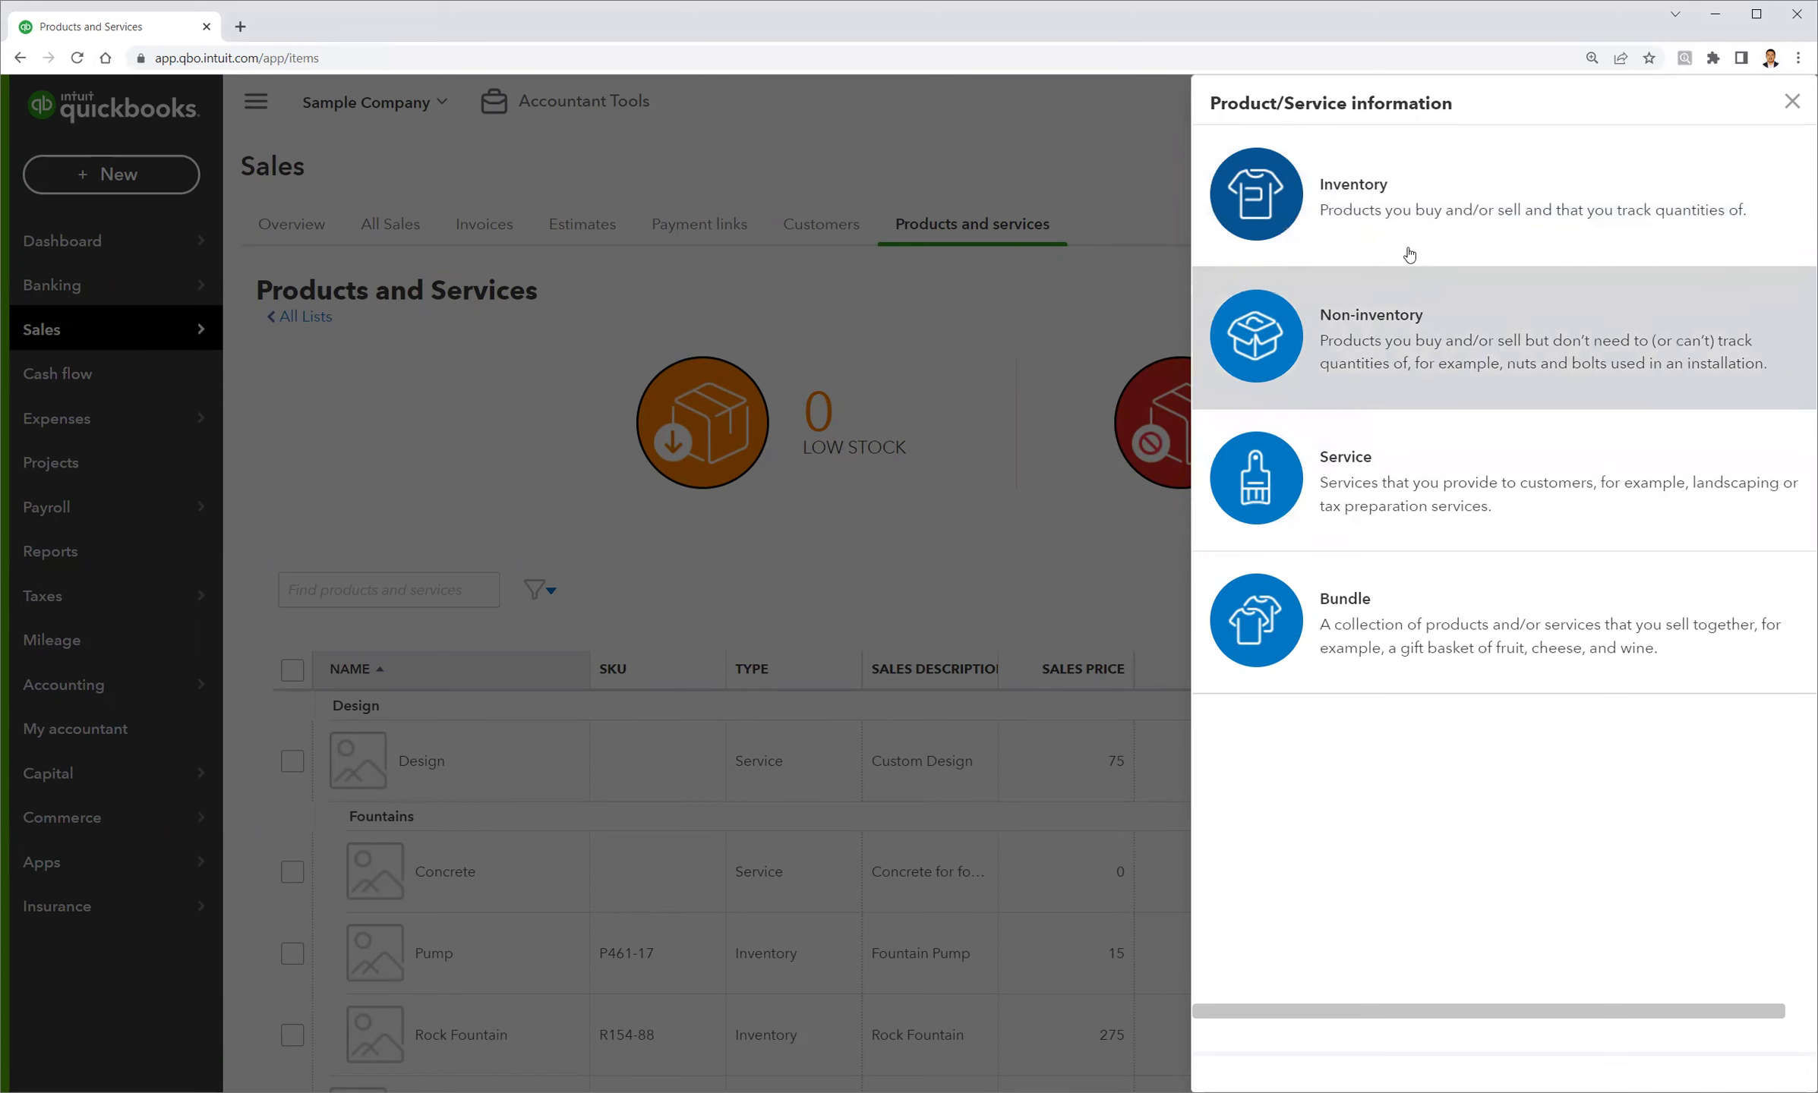
click(1358, 222)
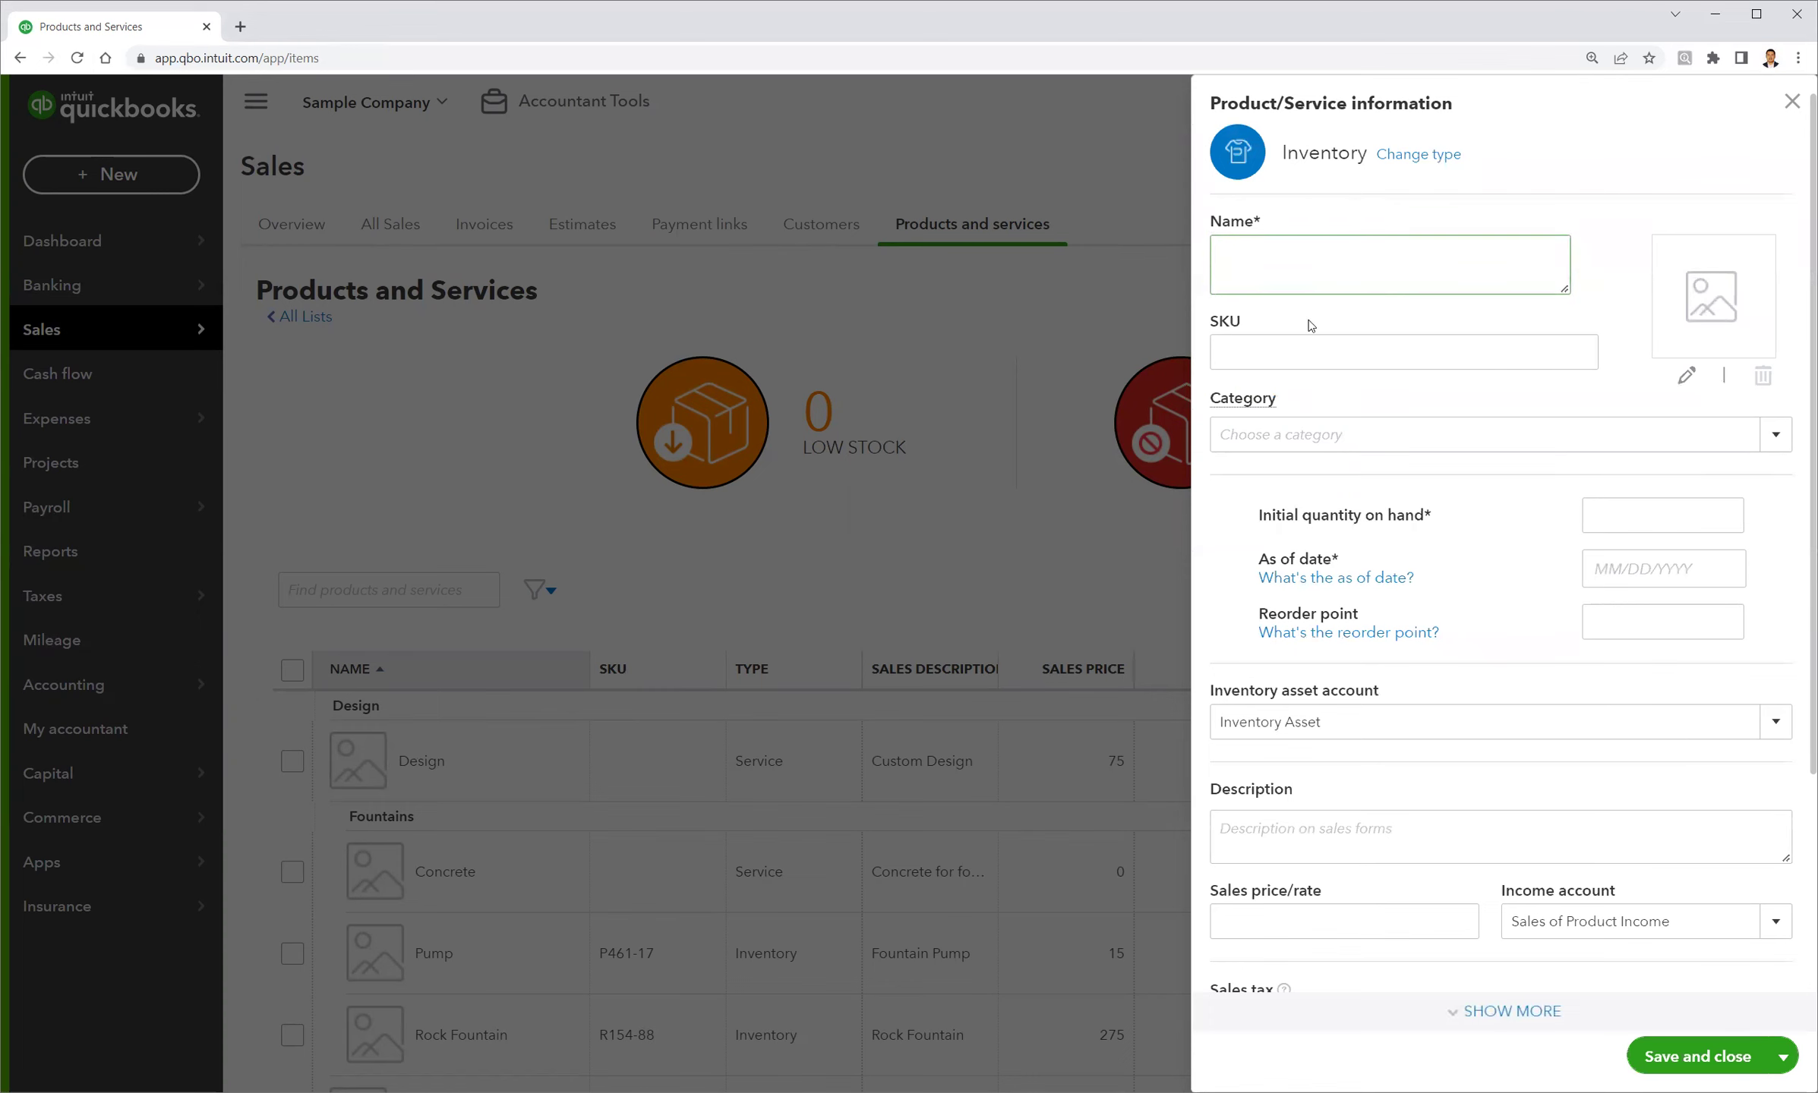
scroll(1353, 767, down, 5)
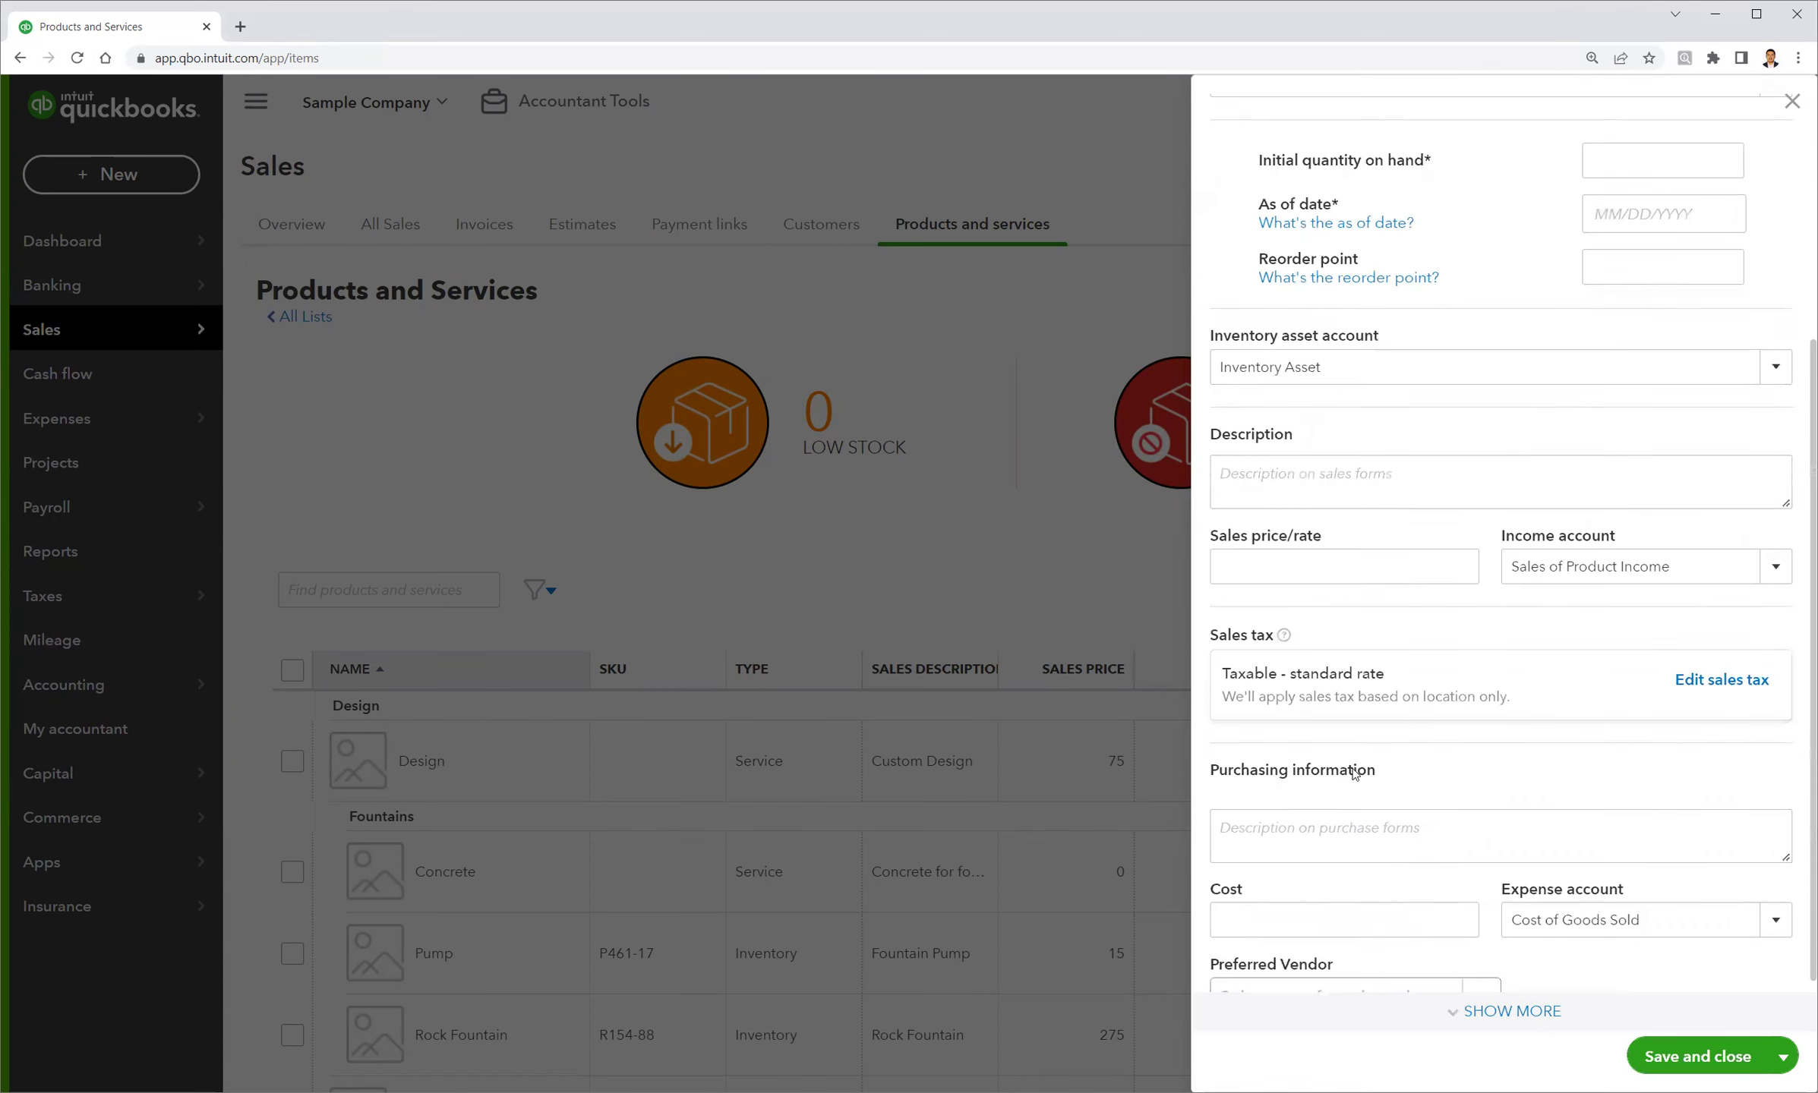
scroll(1353, 767, up, 5)
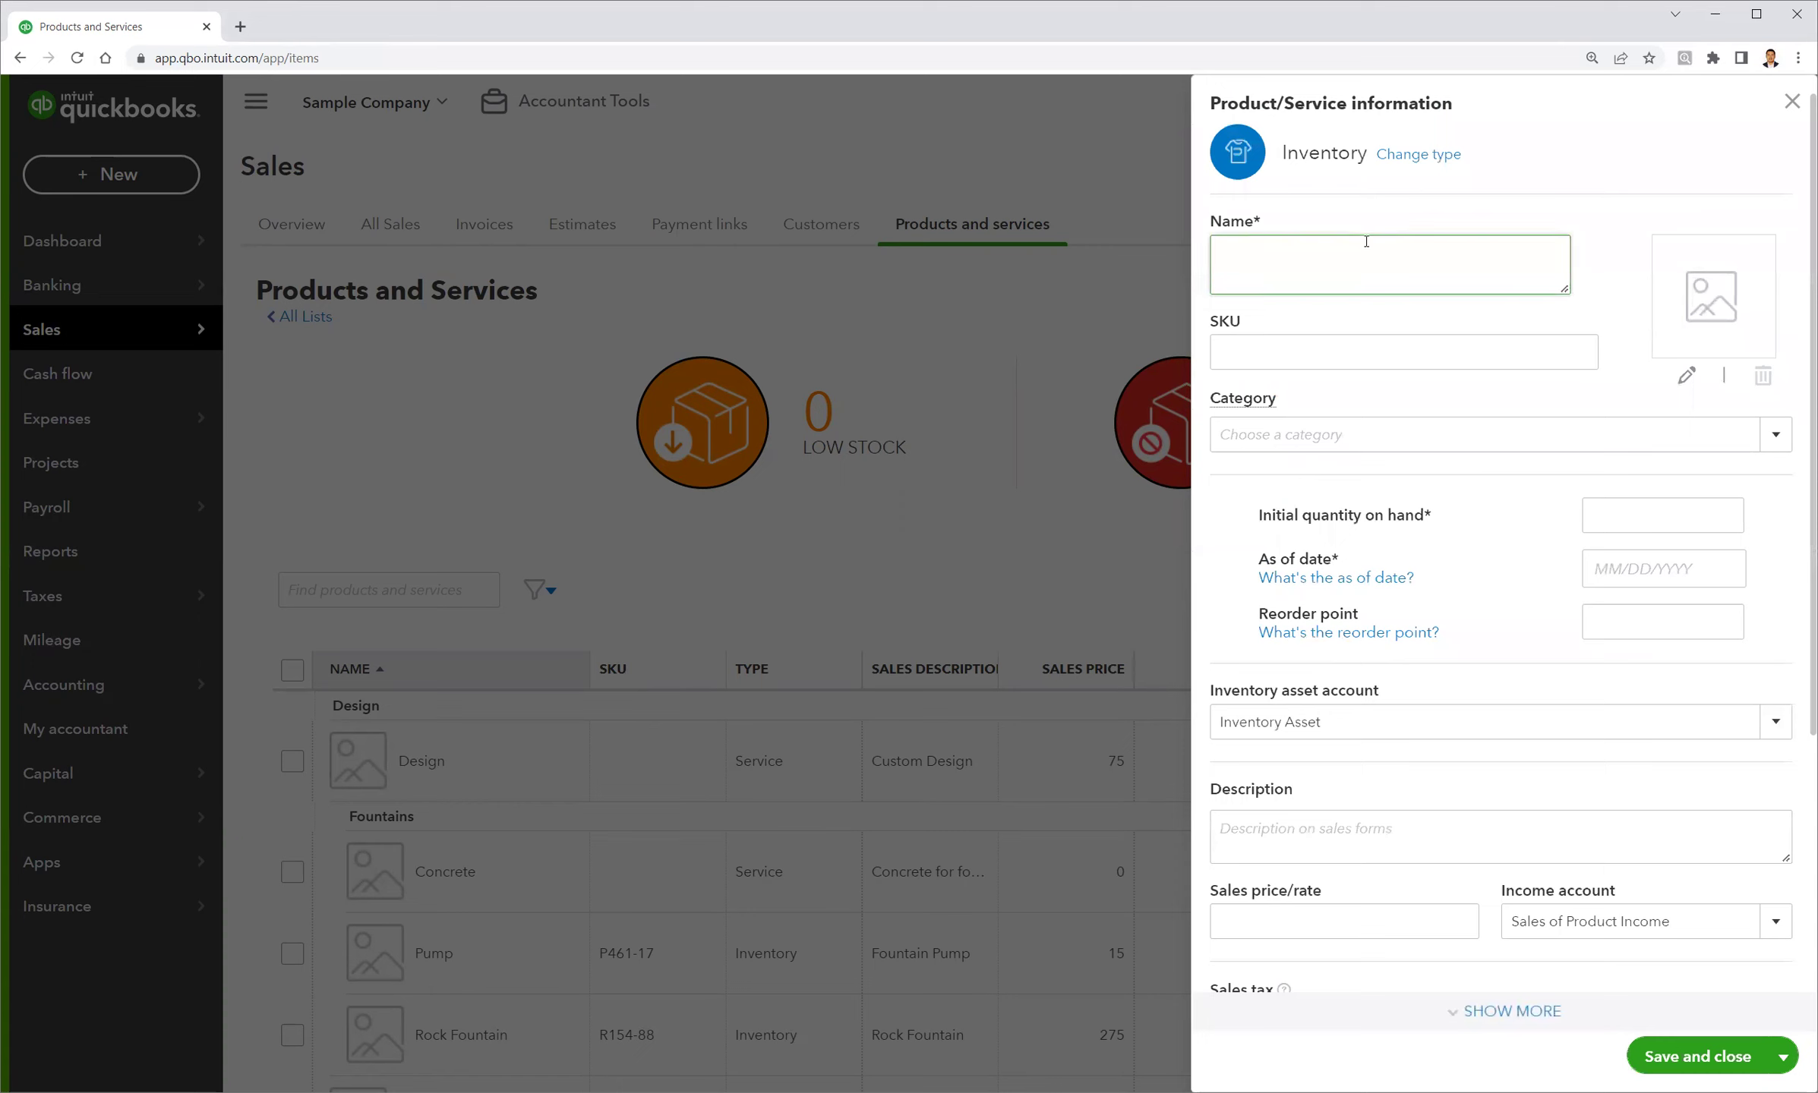
click(1291, 254)
text(Lights pole 10 ft.)
Review the SKU field and the category choices for the new item without assigning either
click(1299, 350)
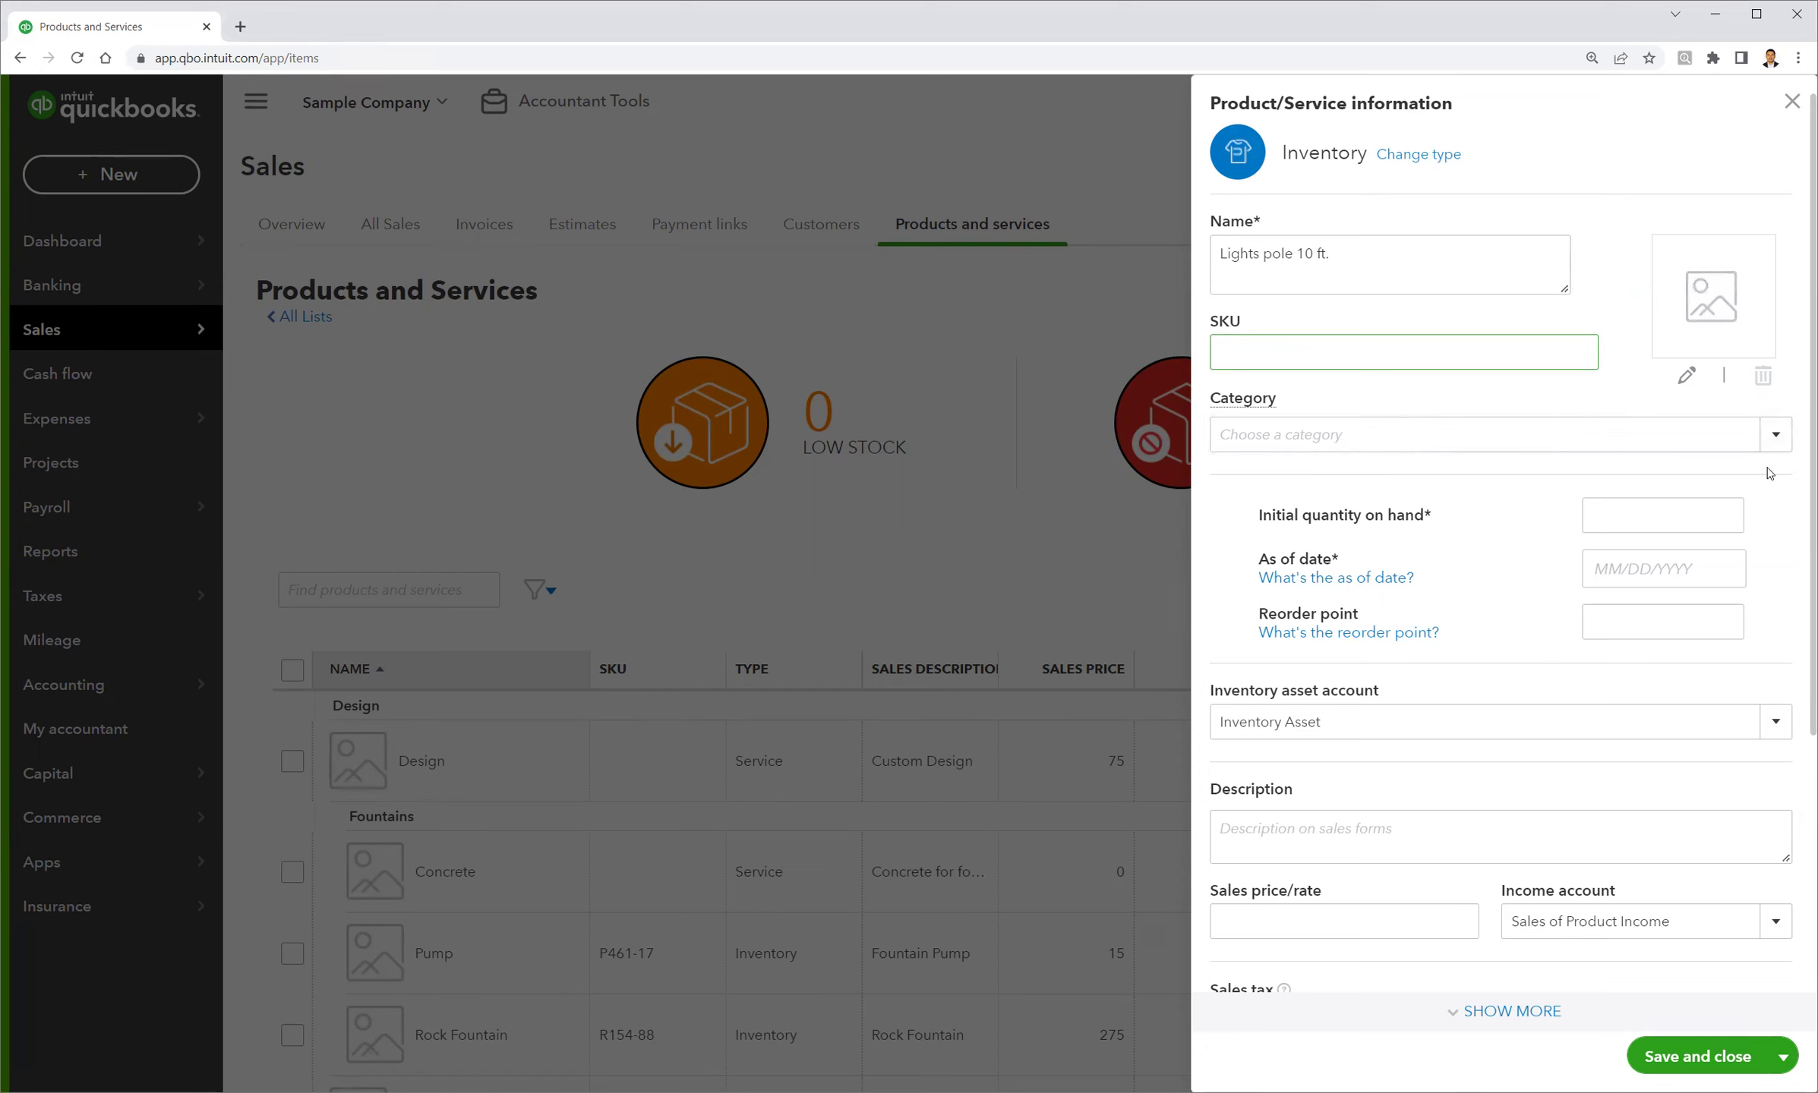
click(1775, 435)
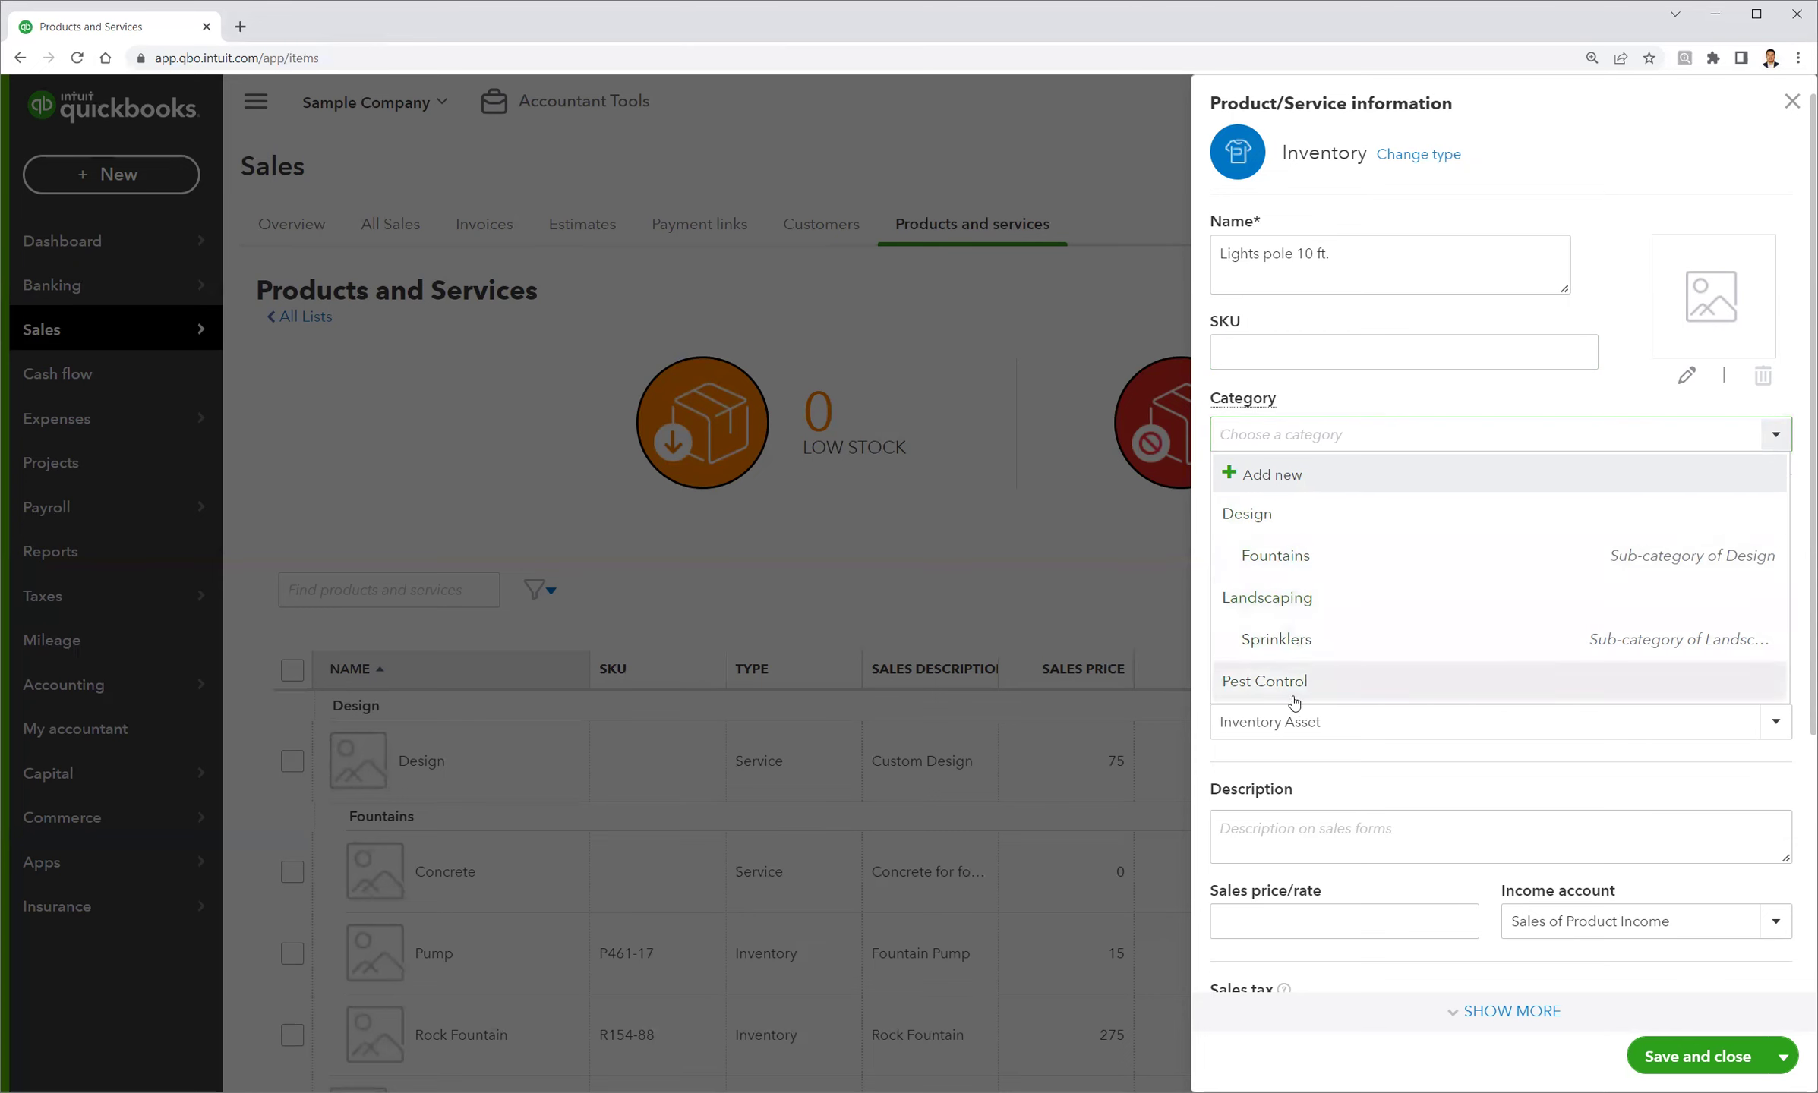
click(1340, 403)
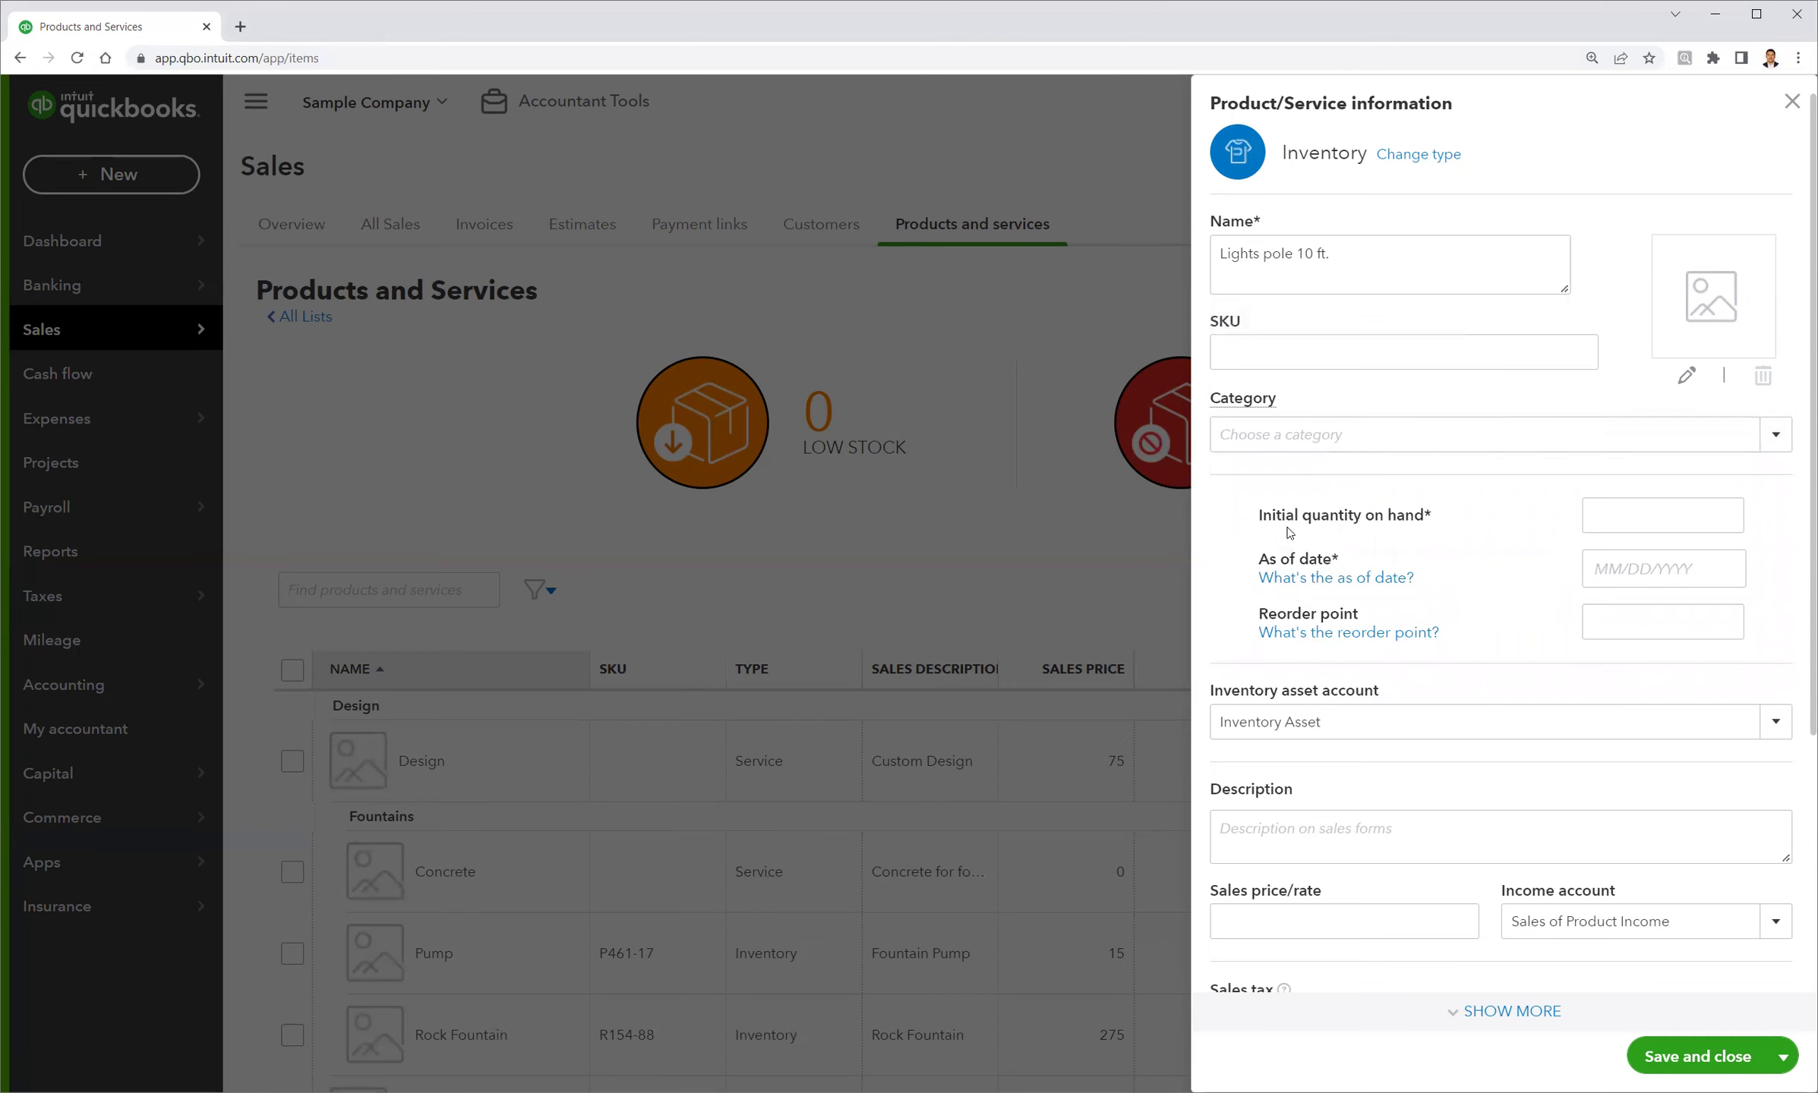
Set the item's initial quantity on hand to 0 with an as of date of 01/01/2022
click(1617, 516)
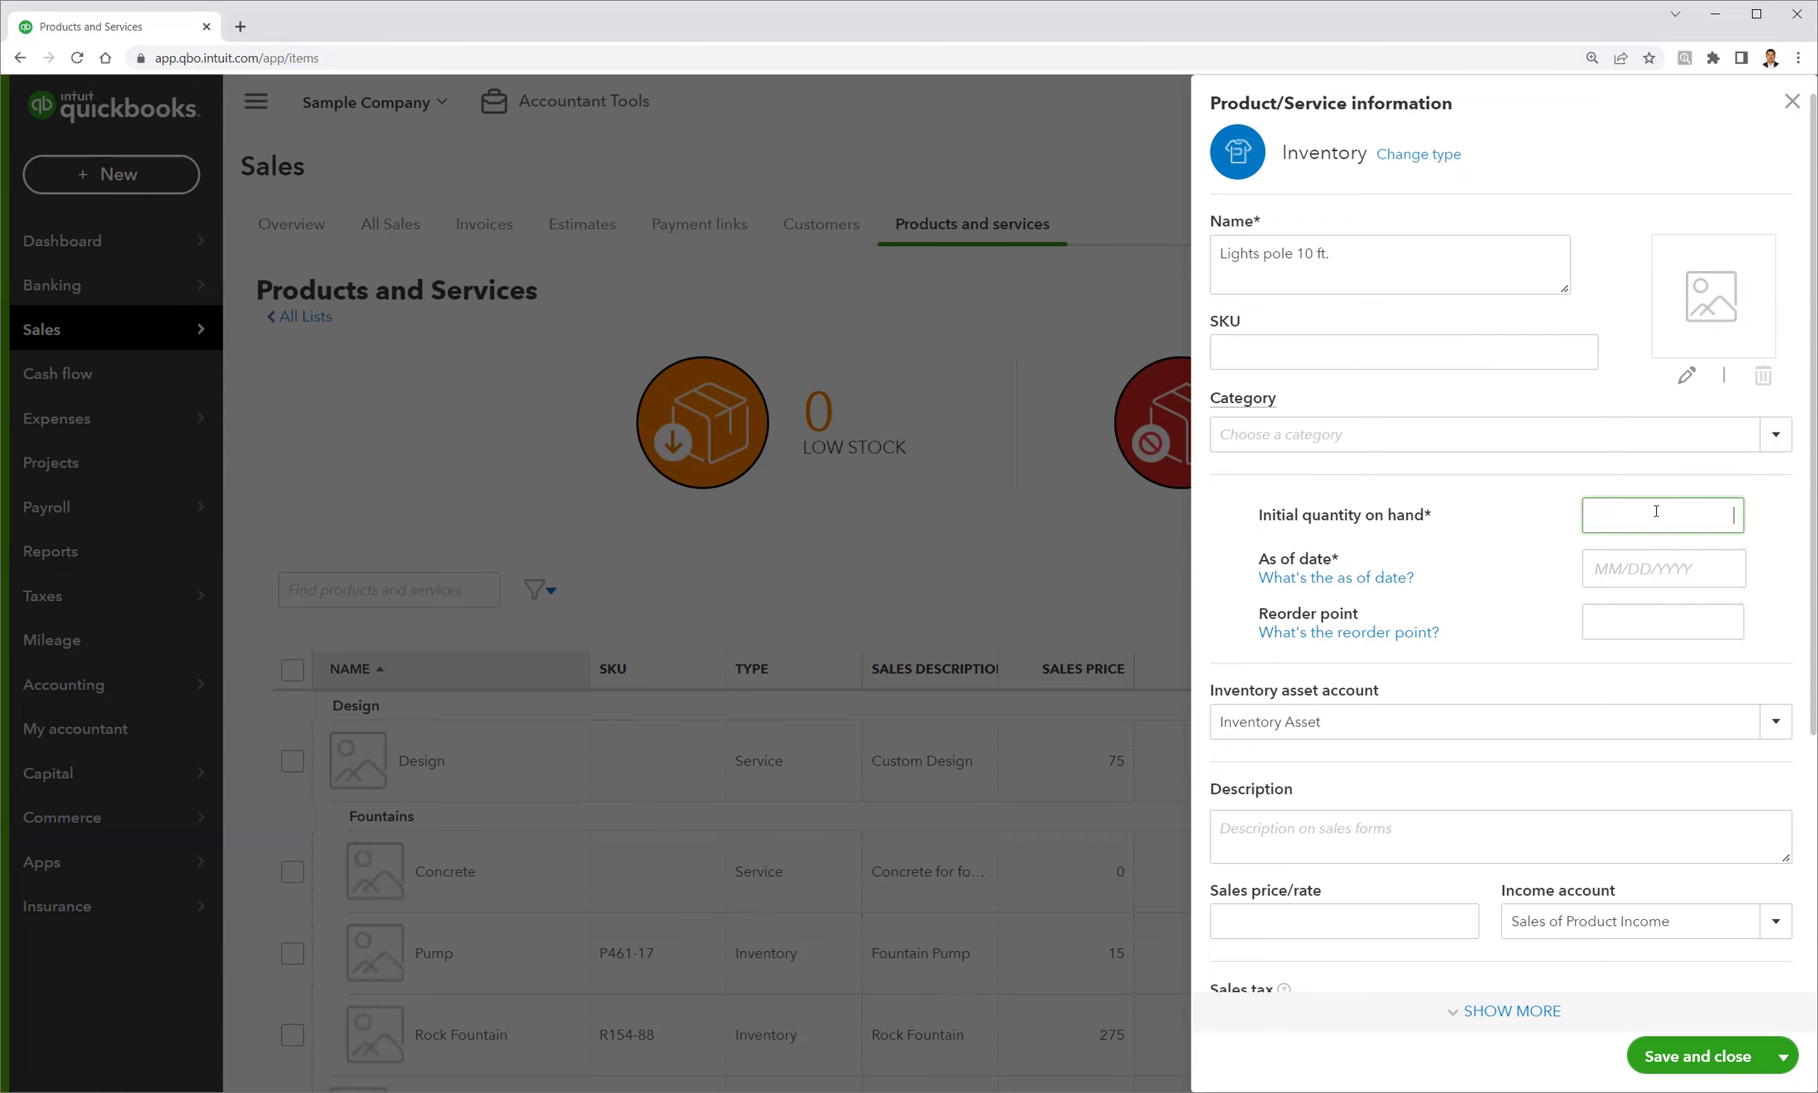
text(0)
click(1621, 573)
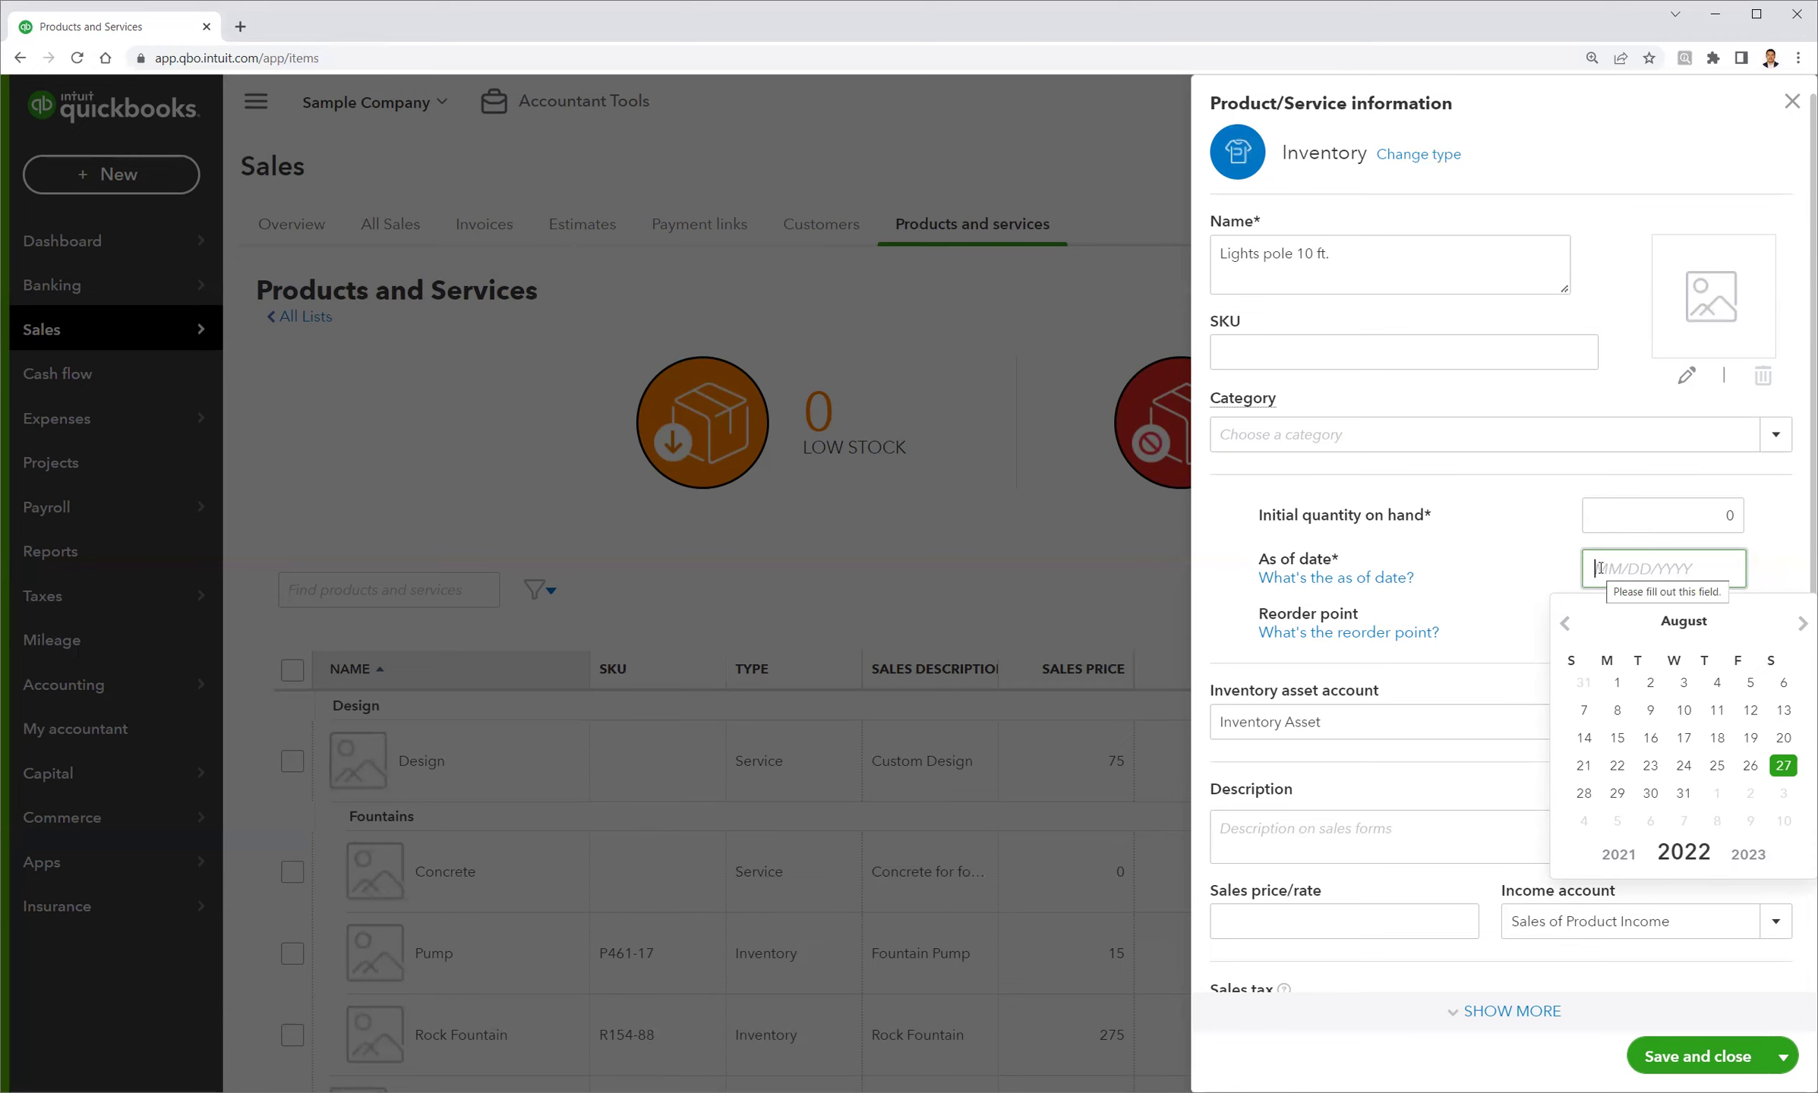
text(01)
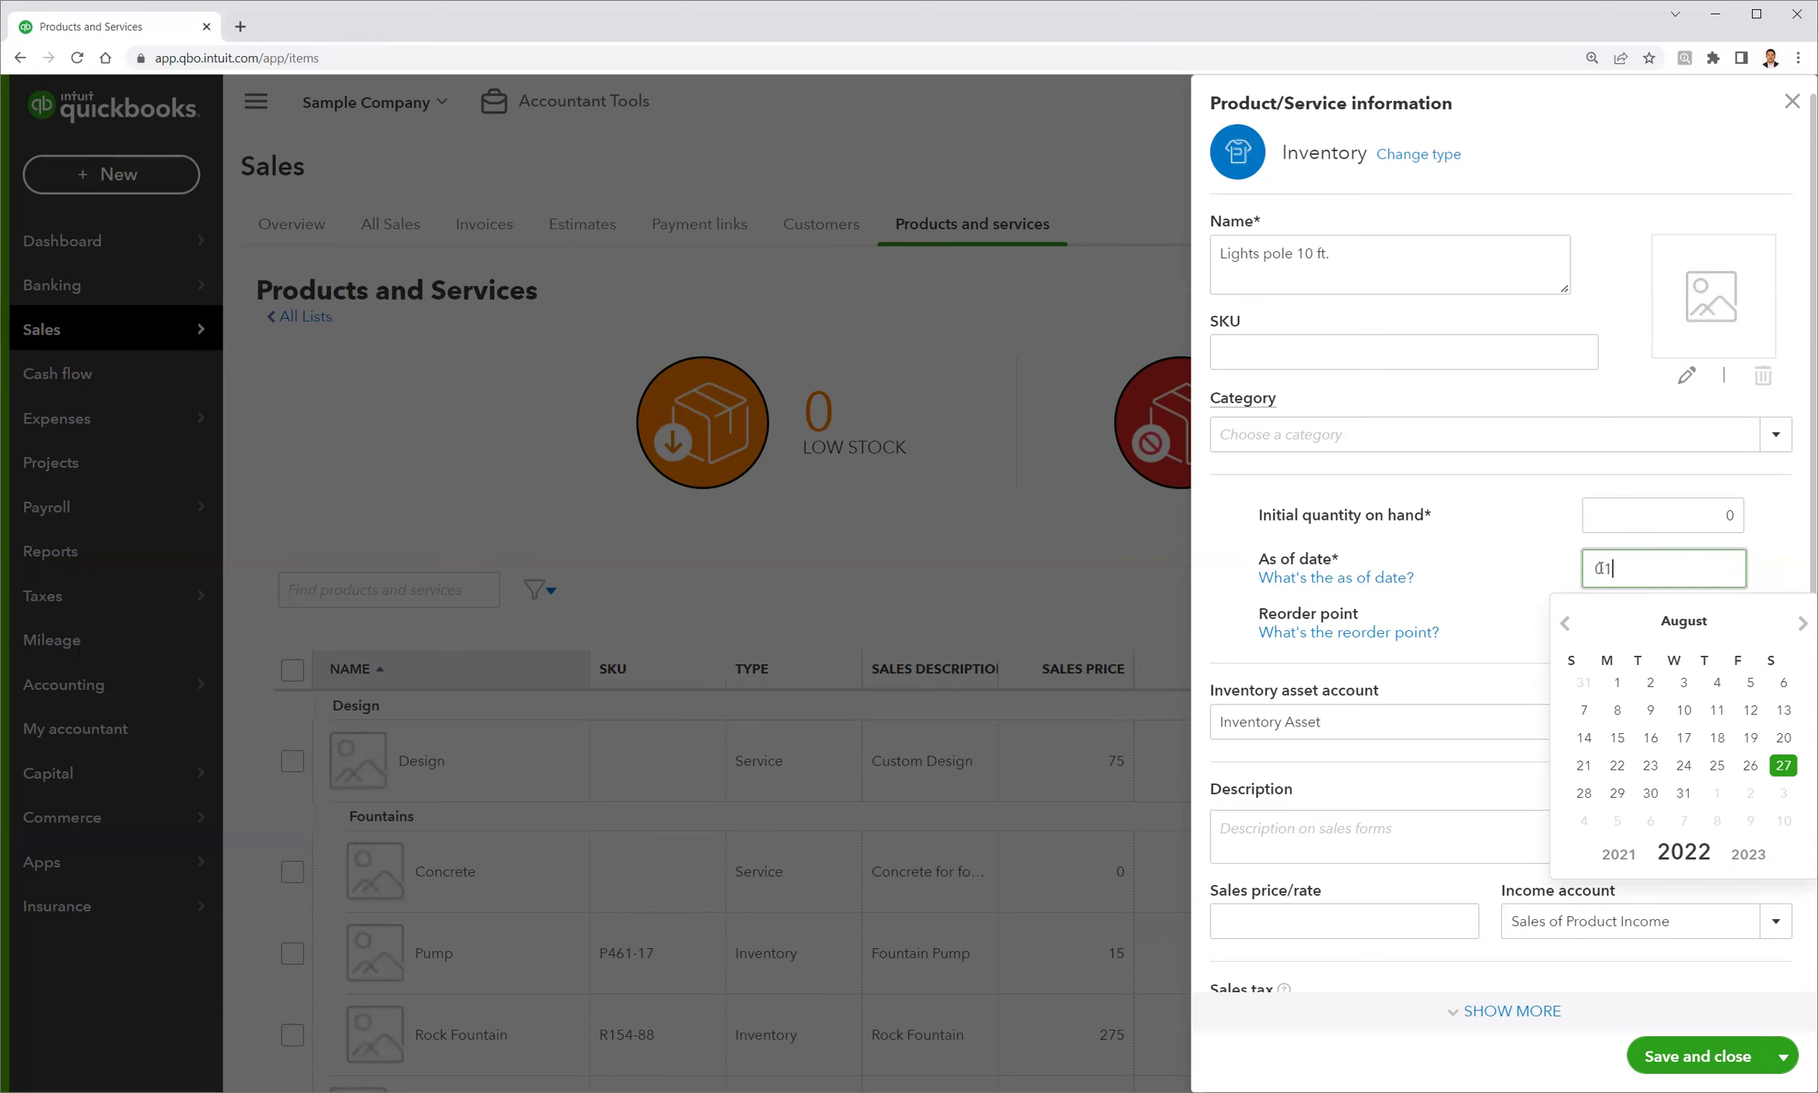
text(/01/2022)
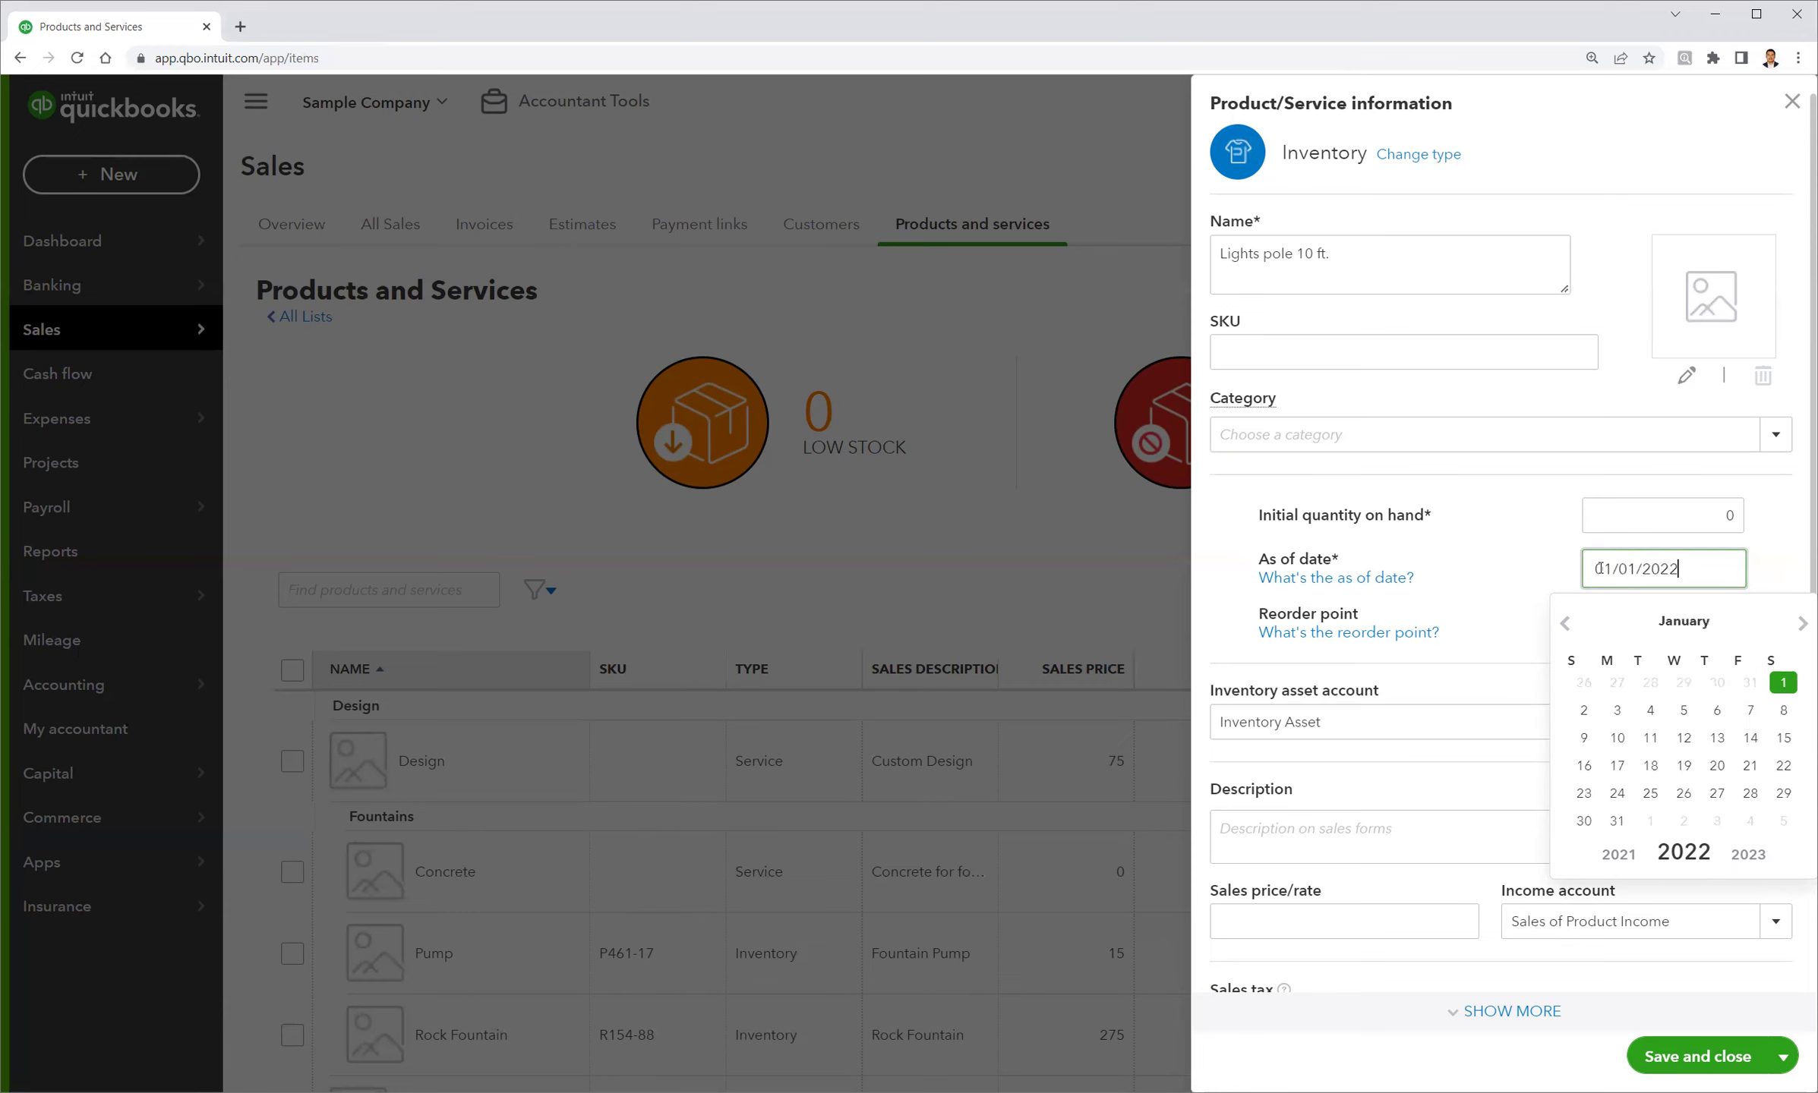
click(1545, 558)
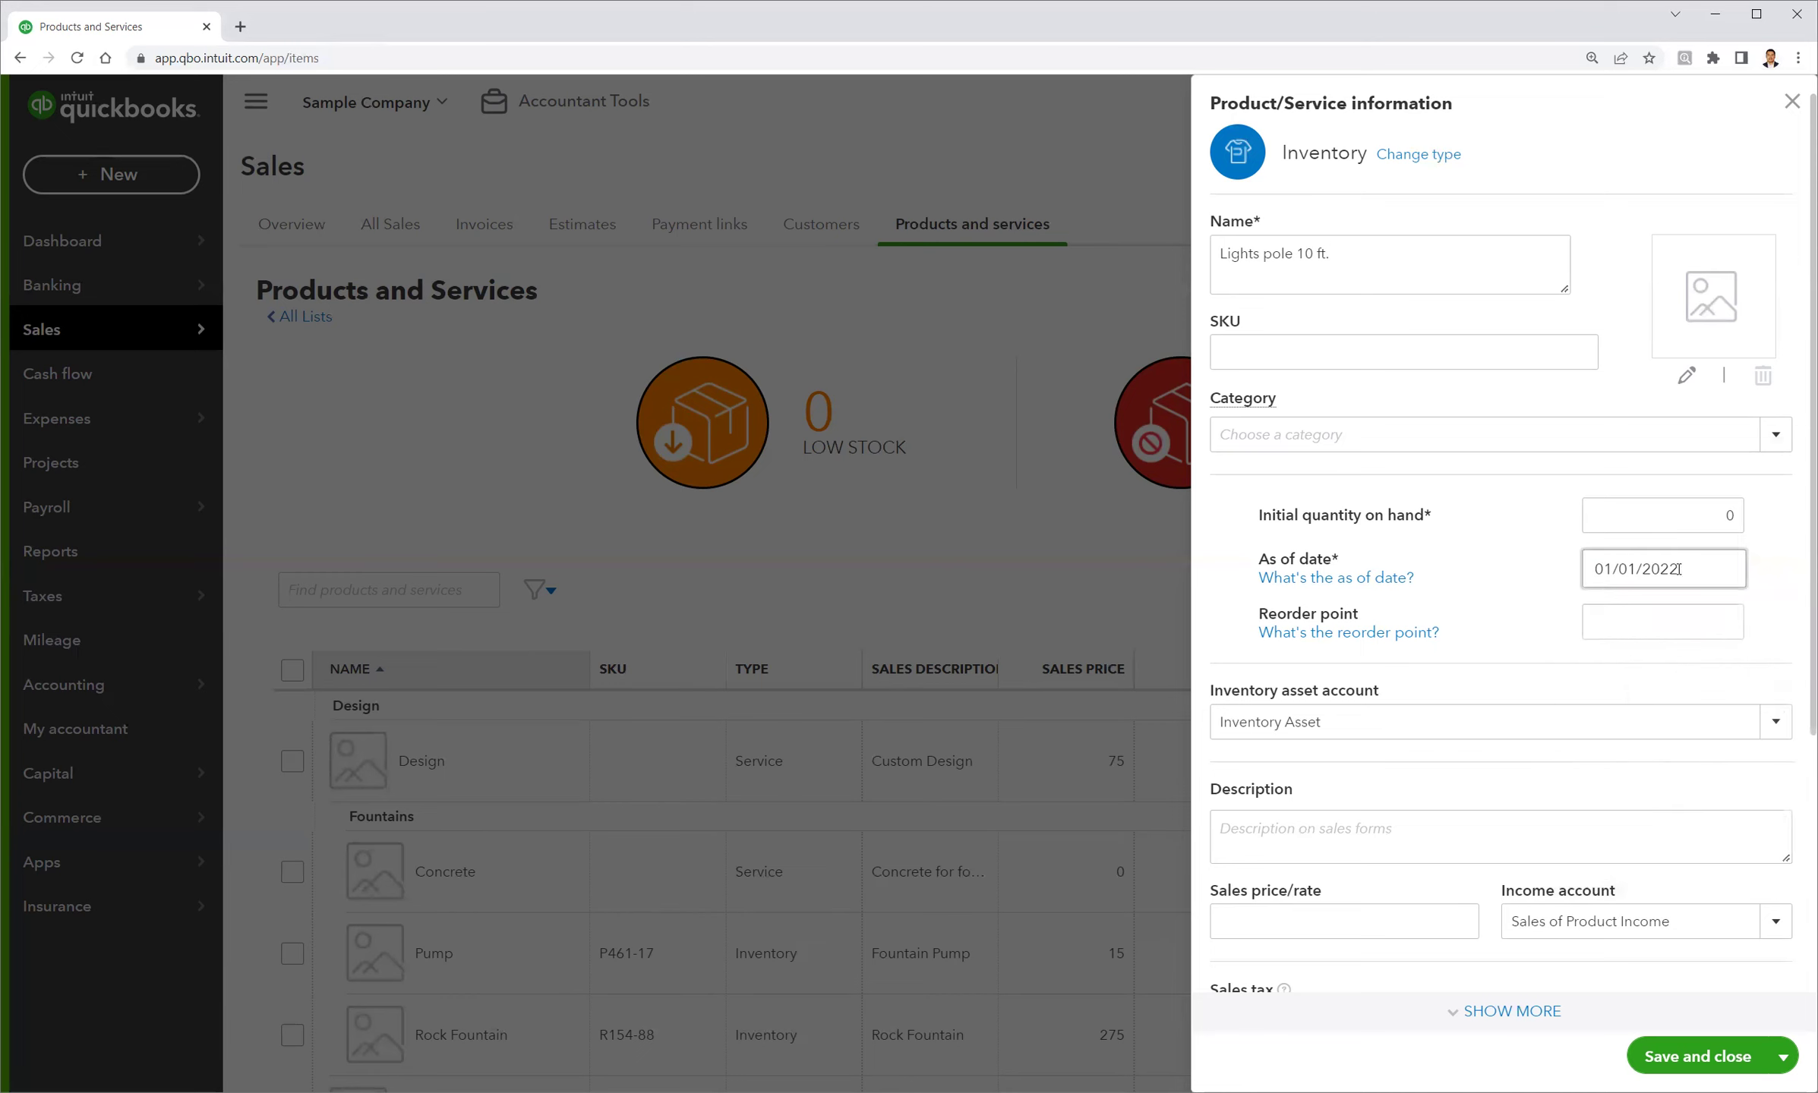
Set the item's reorder point to 20
click(1608, 624)
click(1650, 629)
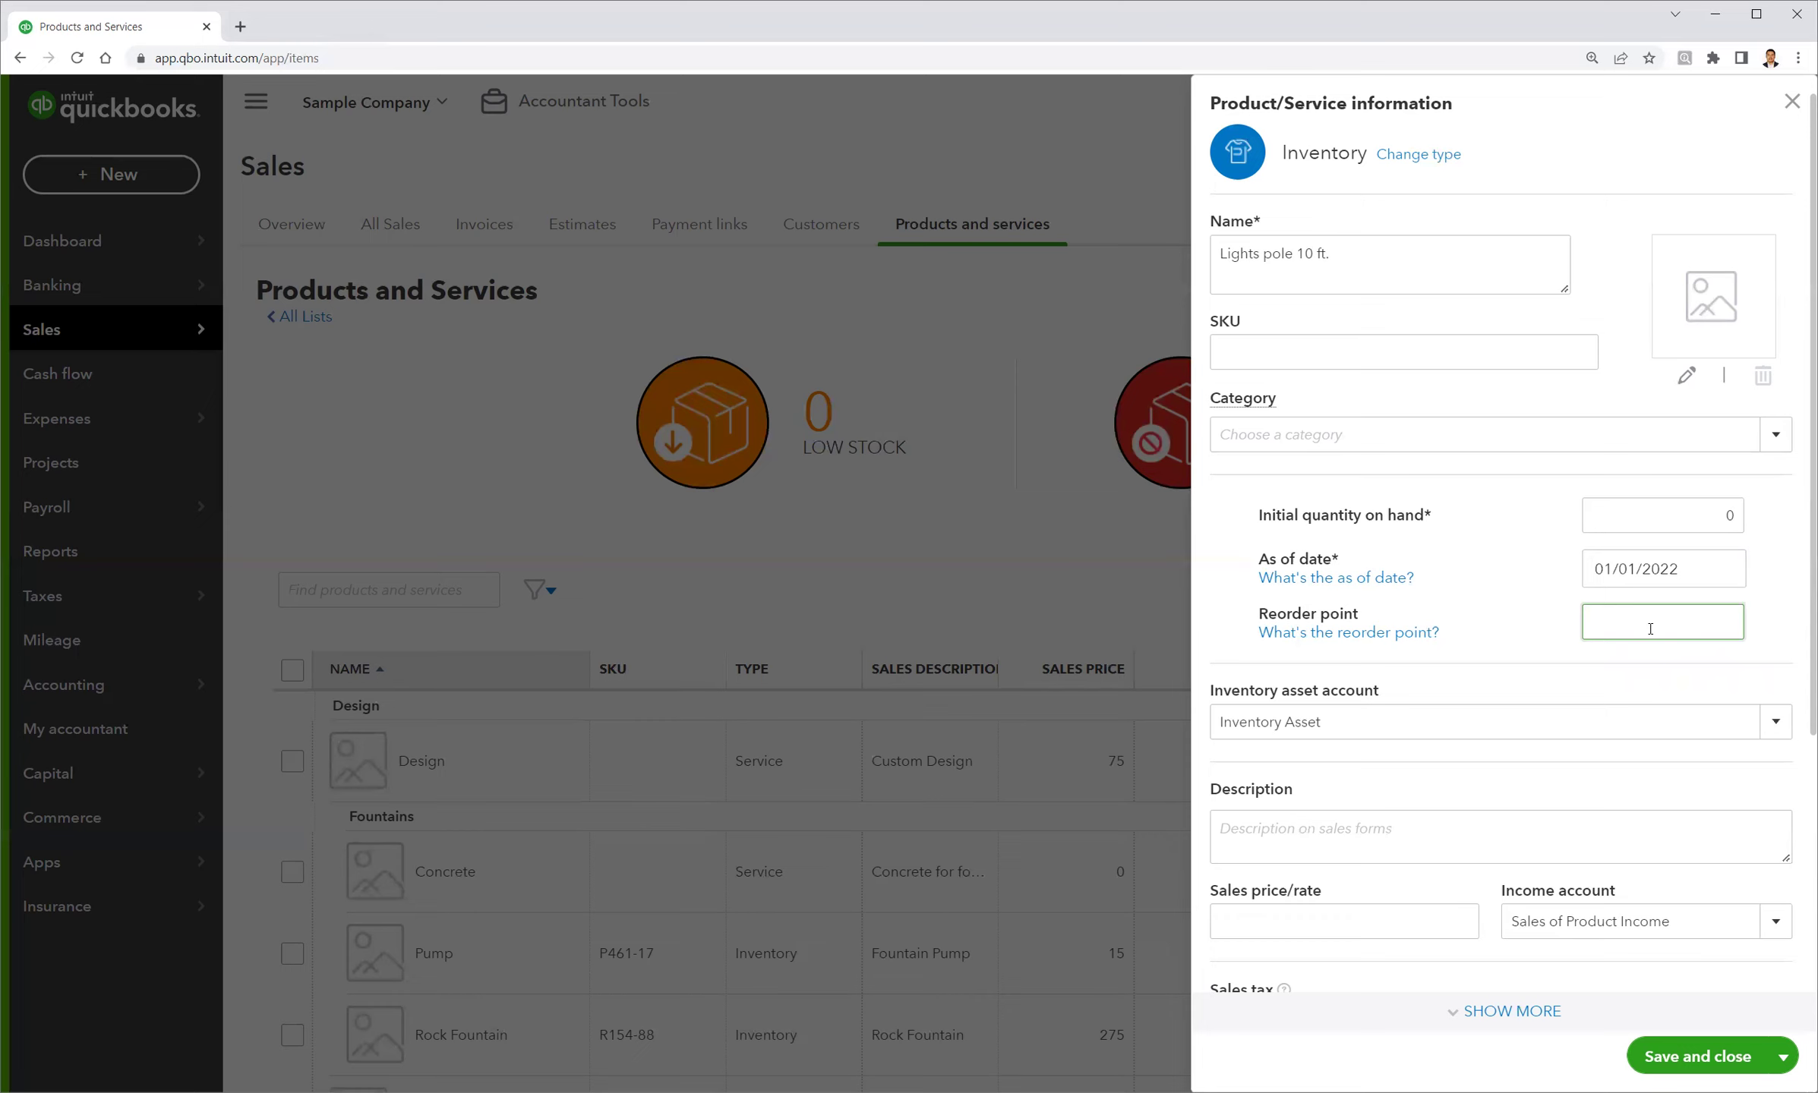
text(20)
click(1500, 661)
Select Inventory Asset as the item's inventory asset account
scroll(1500, 662, down, 1)
scroll(1500, 663, down, 3)
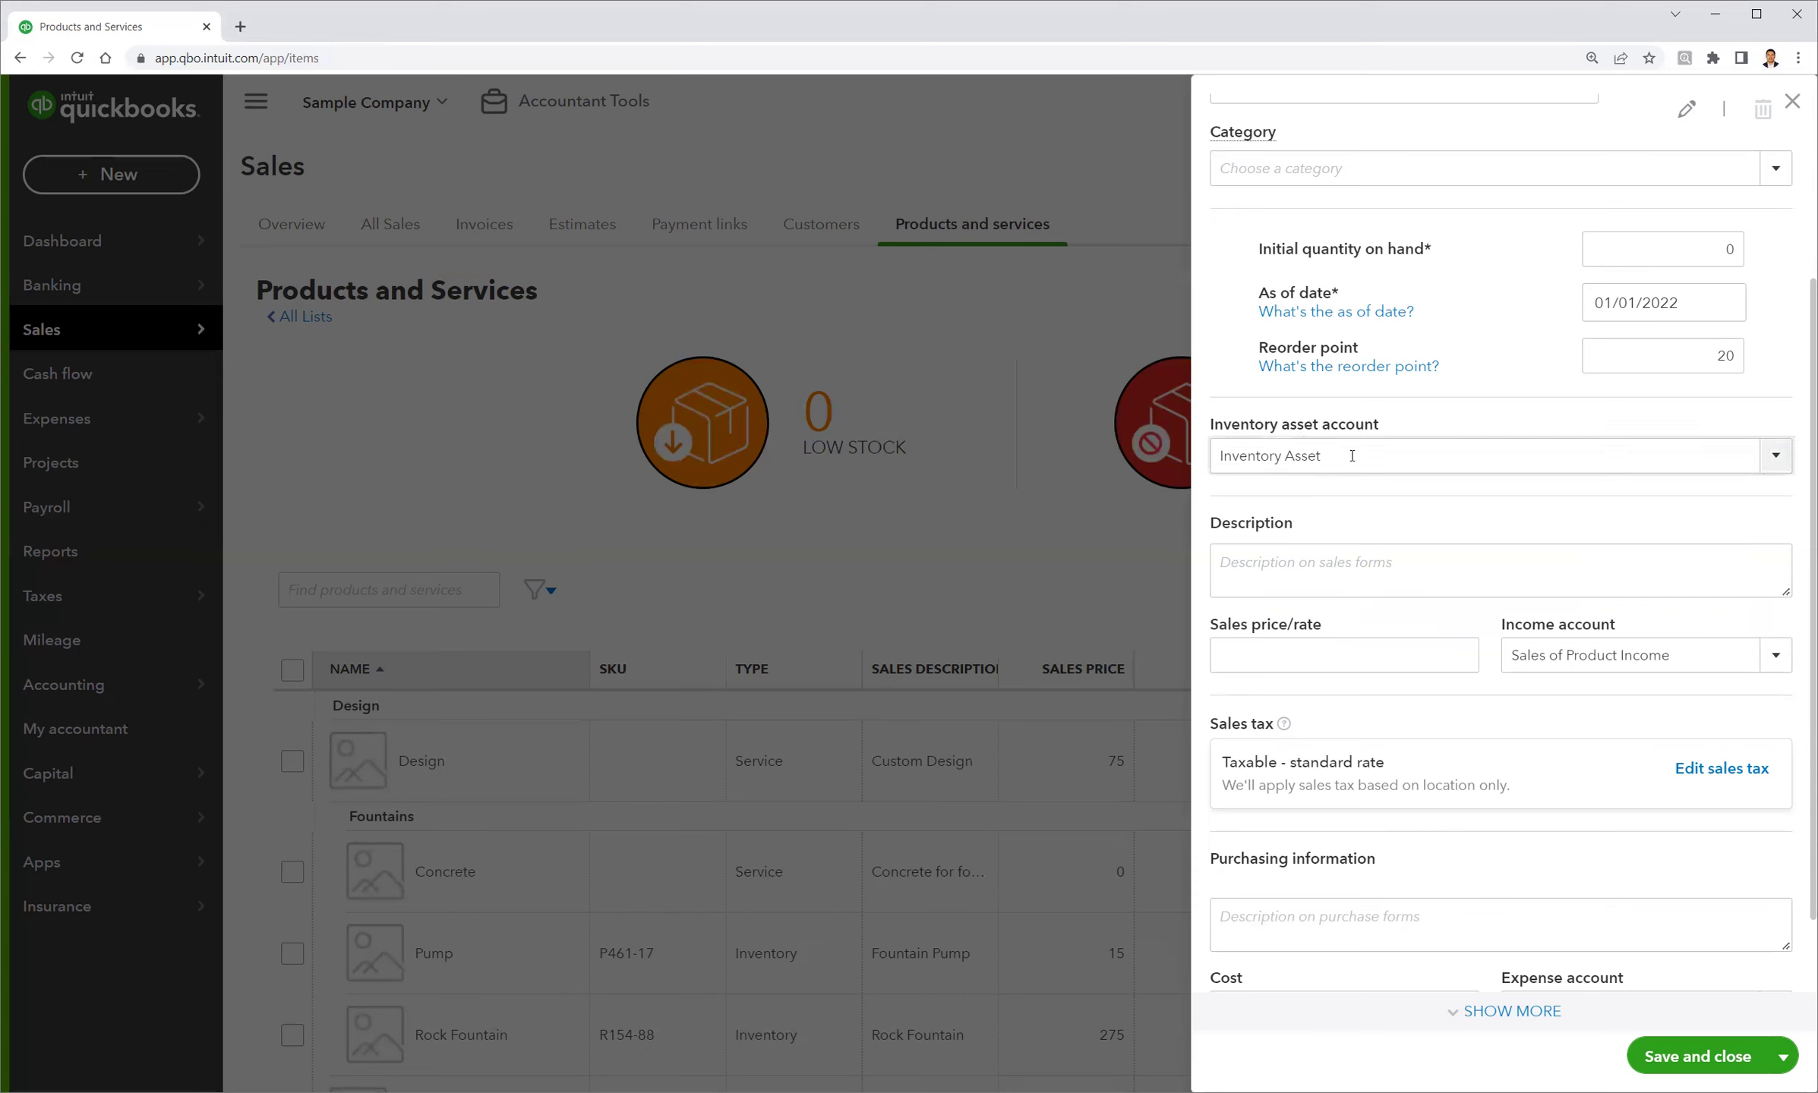
click(1773, 457)
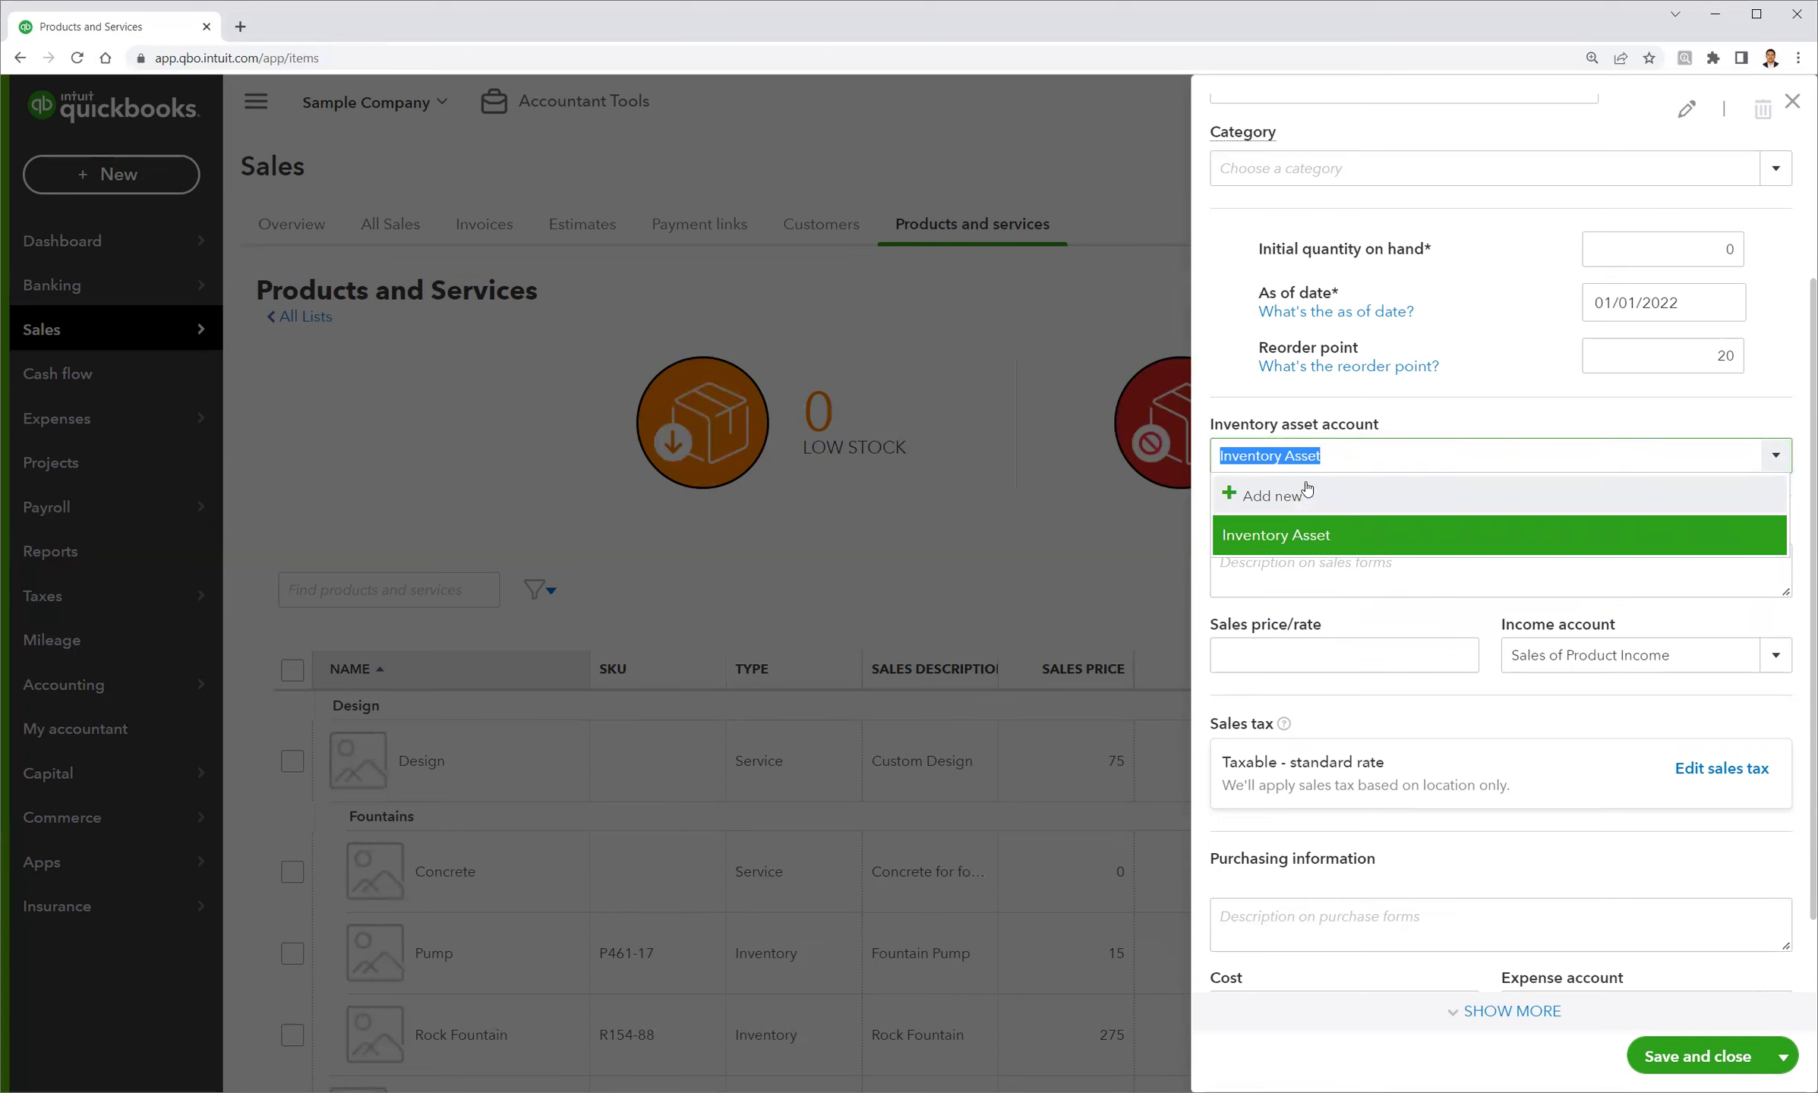
click(1307, 541)
Copy the item name "Lights pole 10 ft." into the description for sales forms
click(1275, 568)
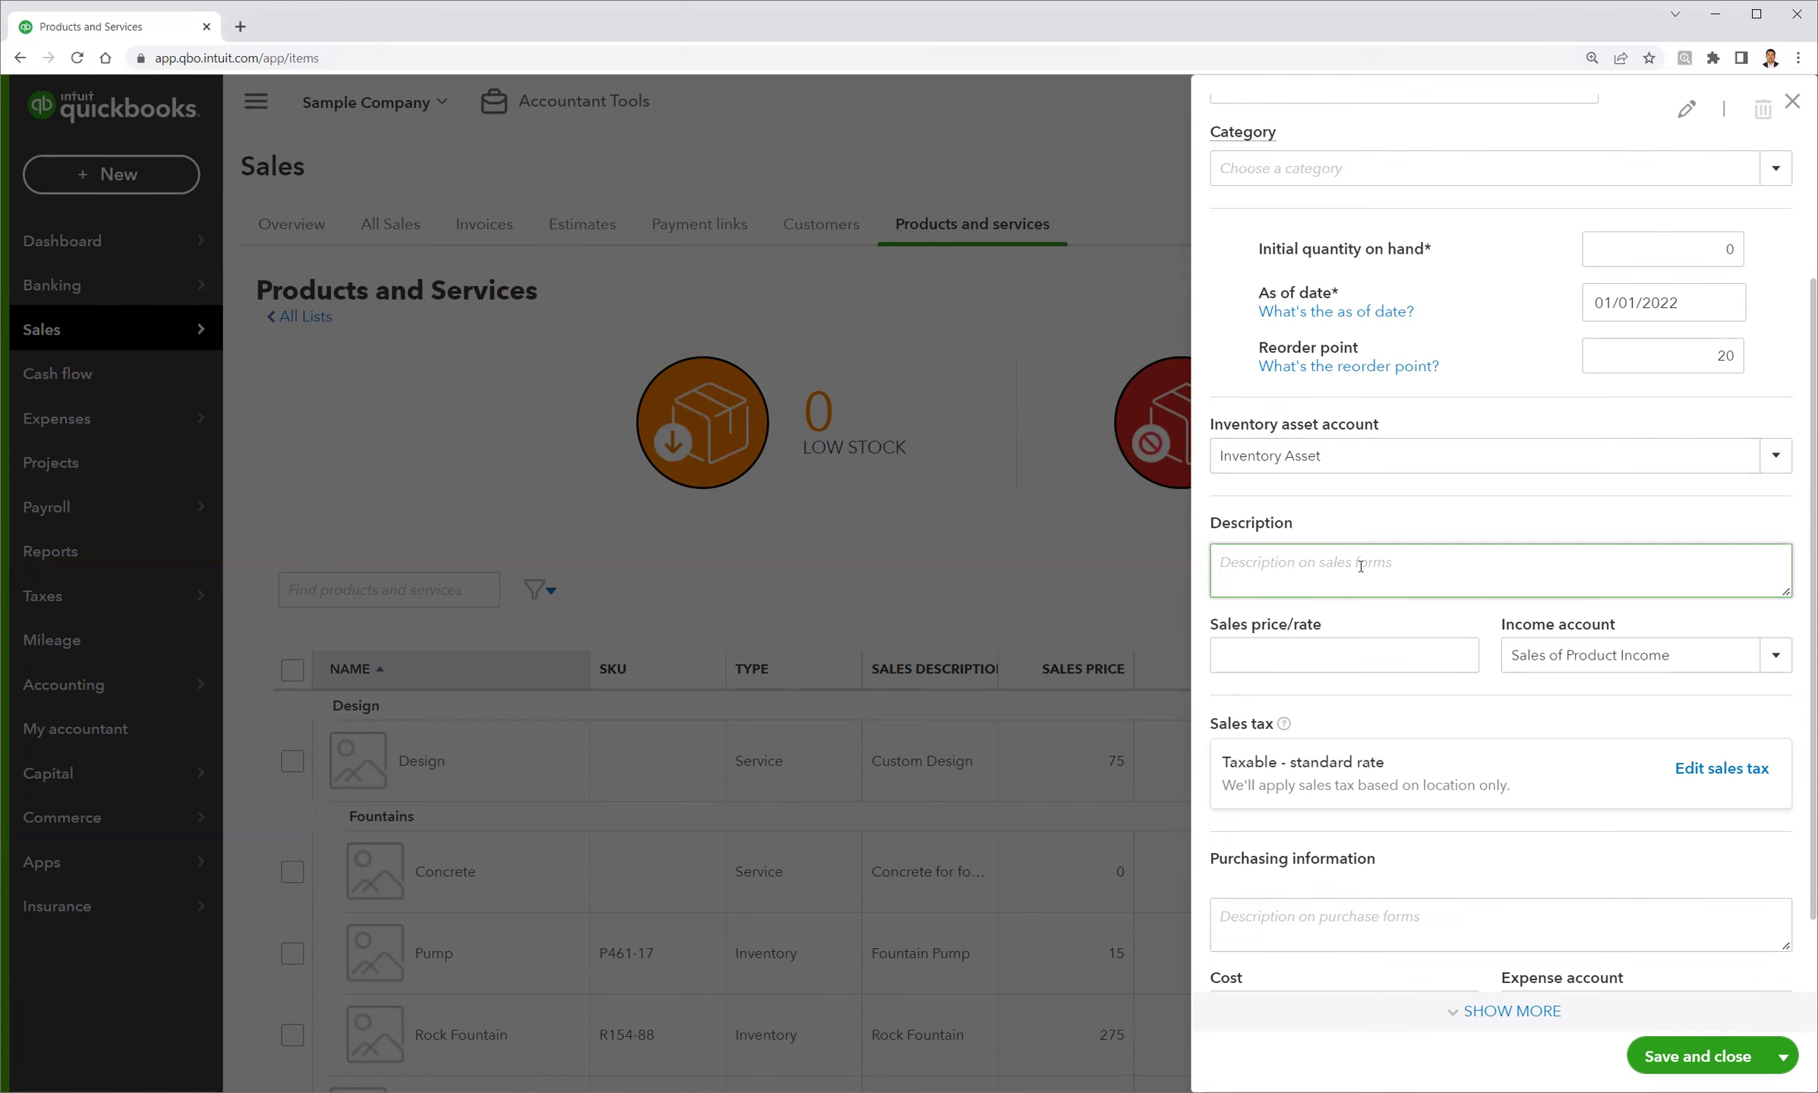
scroll(1360, 567, up, 4)
click(1331, 253)
drag(1331, 253, 1216, 251)
key(ctrl+c)
scroll(1336, 364, down, 5)
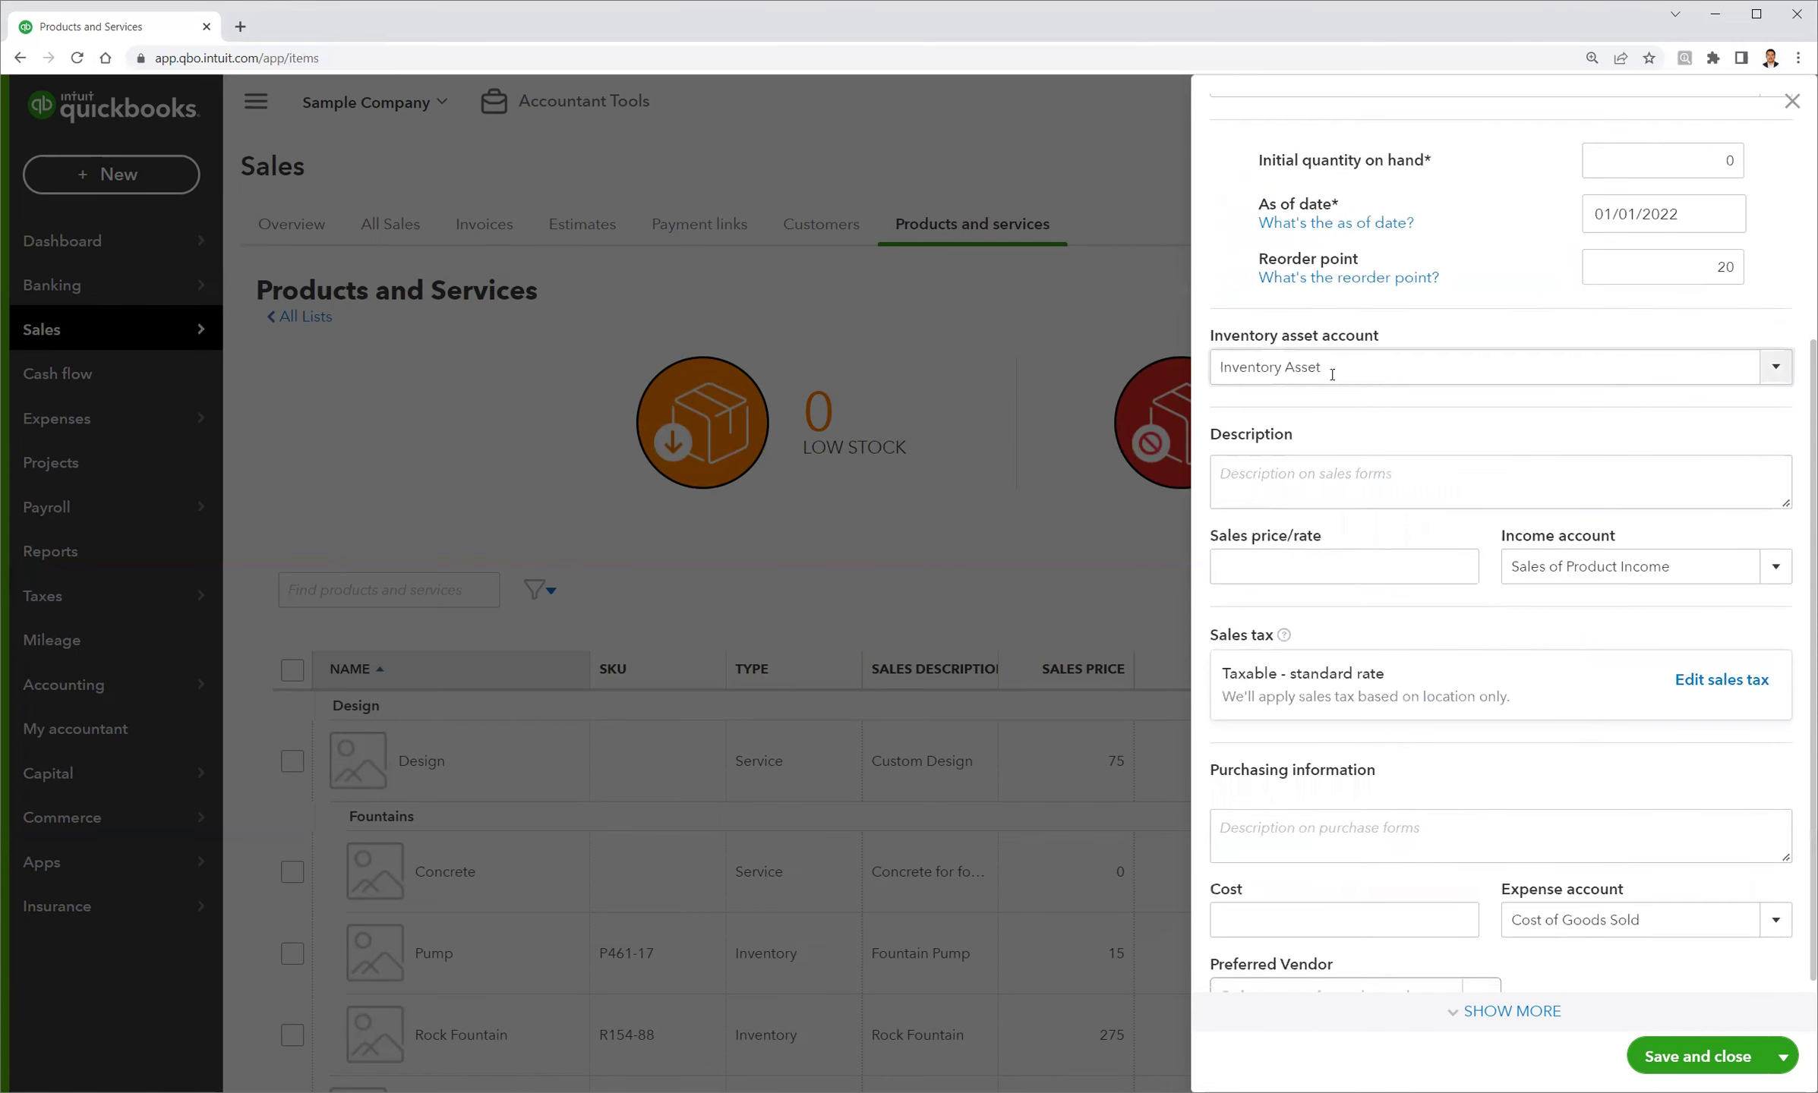
click(1297, 434)
key(ctrl+v)
Set the item's sales price/rate to 65
click(1302, 515)
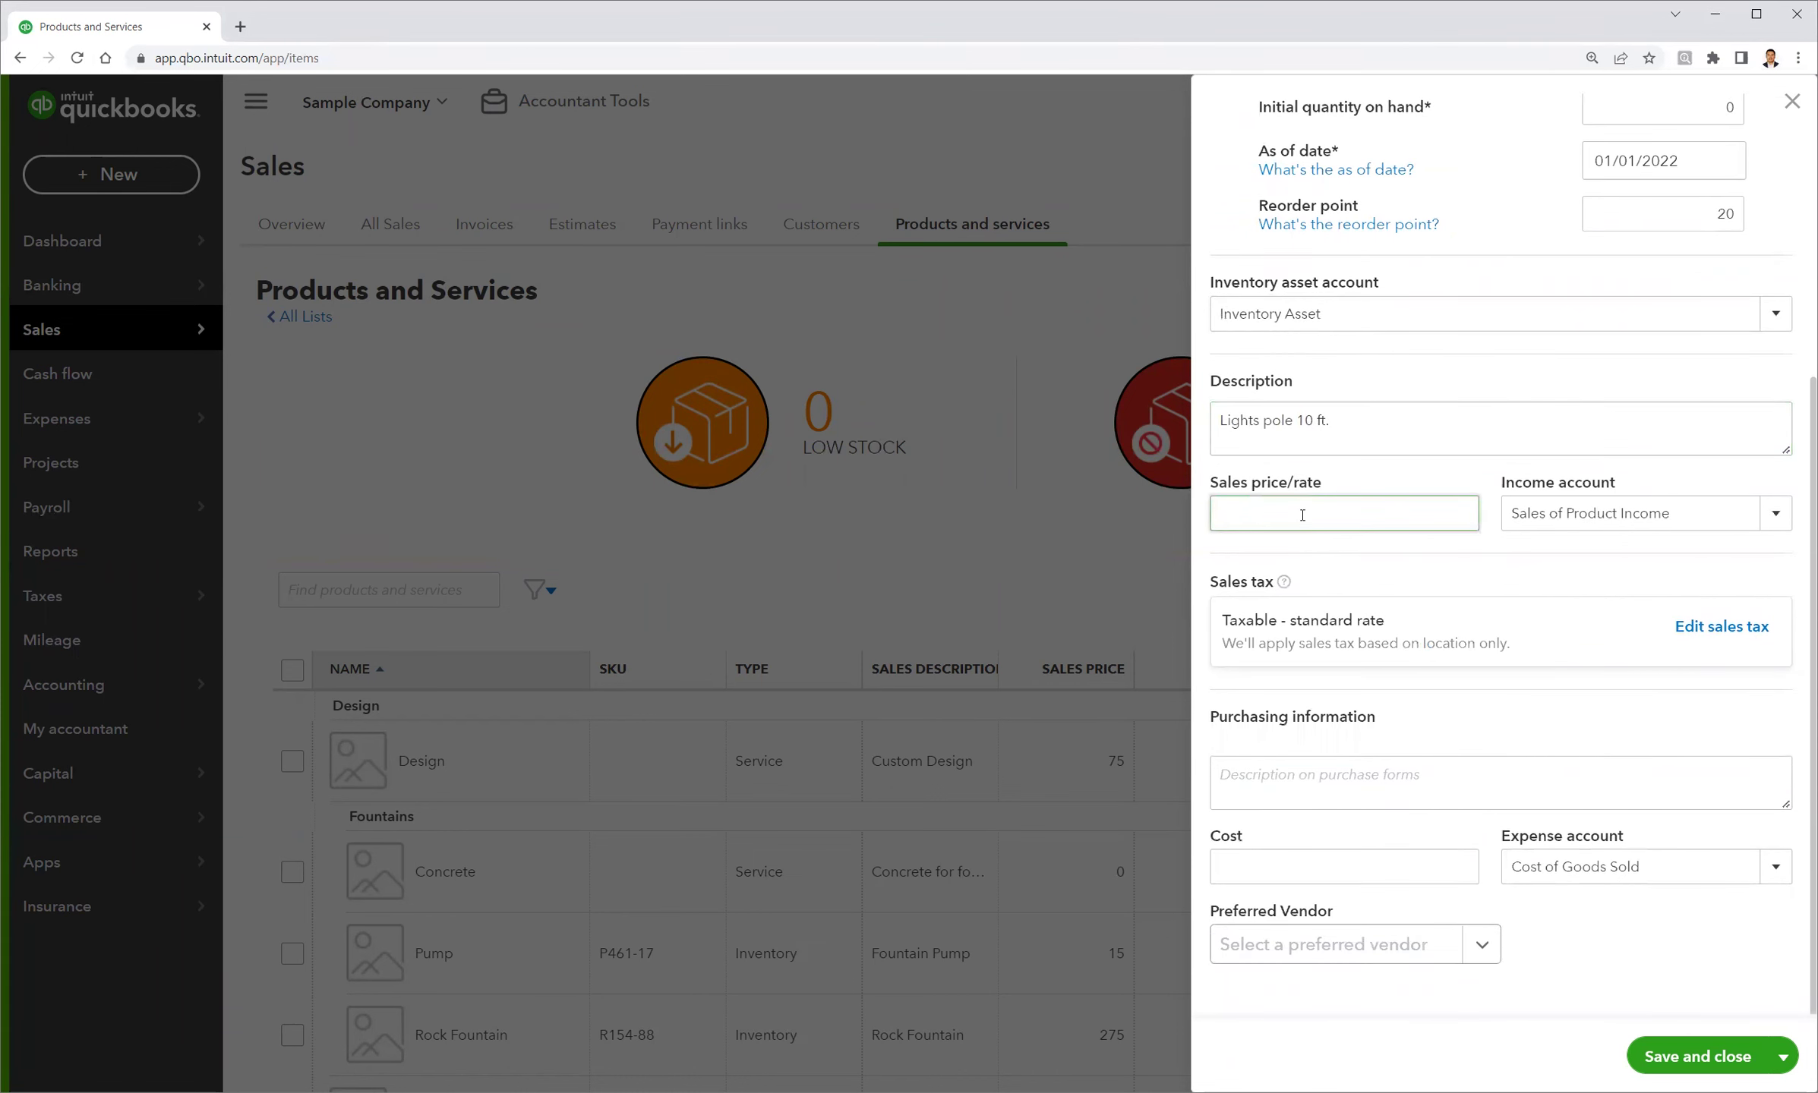
text(65)
click(1564, 573)
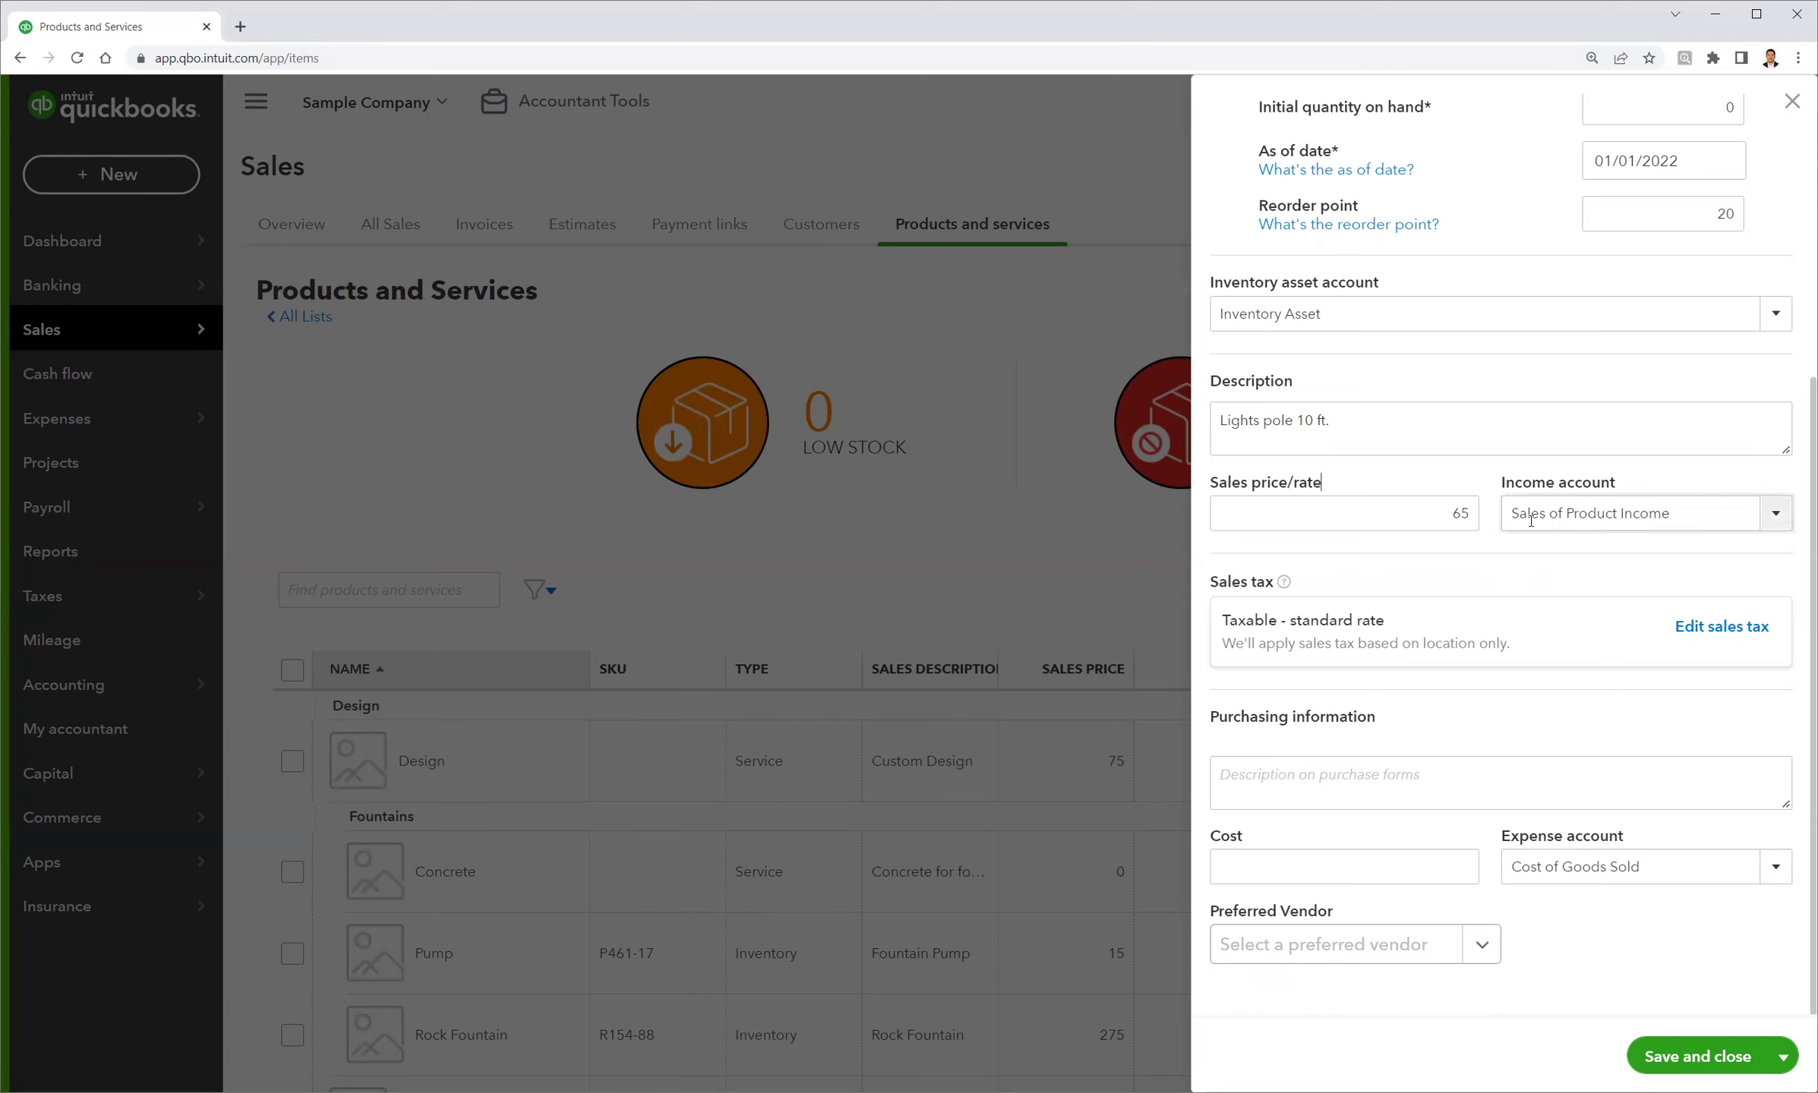
Review the item's sales tax categories and taxable options, and return to the item form without changing them
click(1721, 627)
scroll(1481, 608, down, 10)
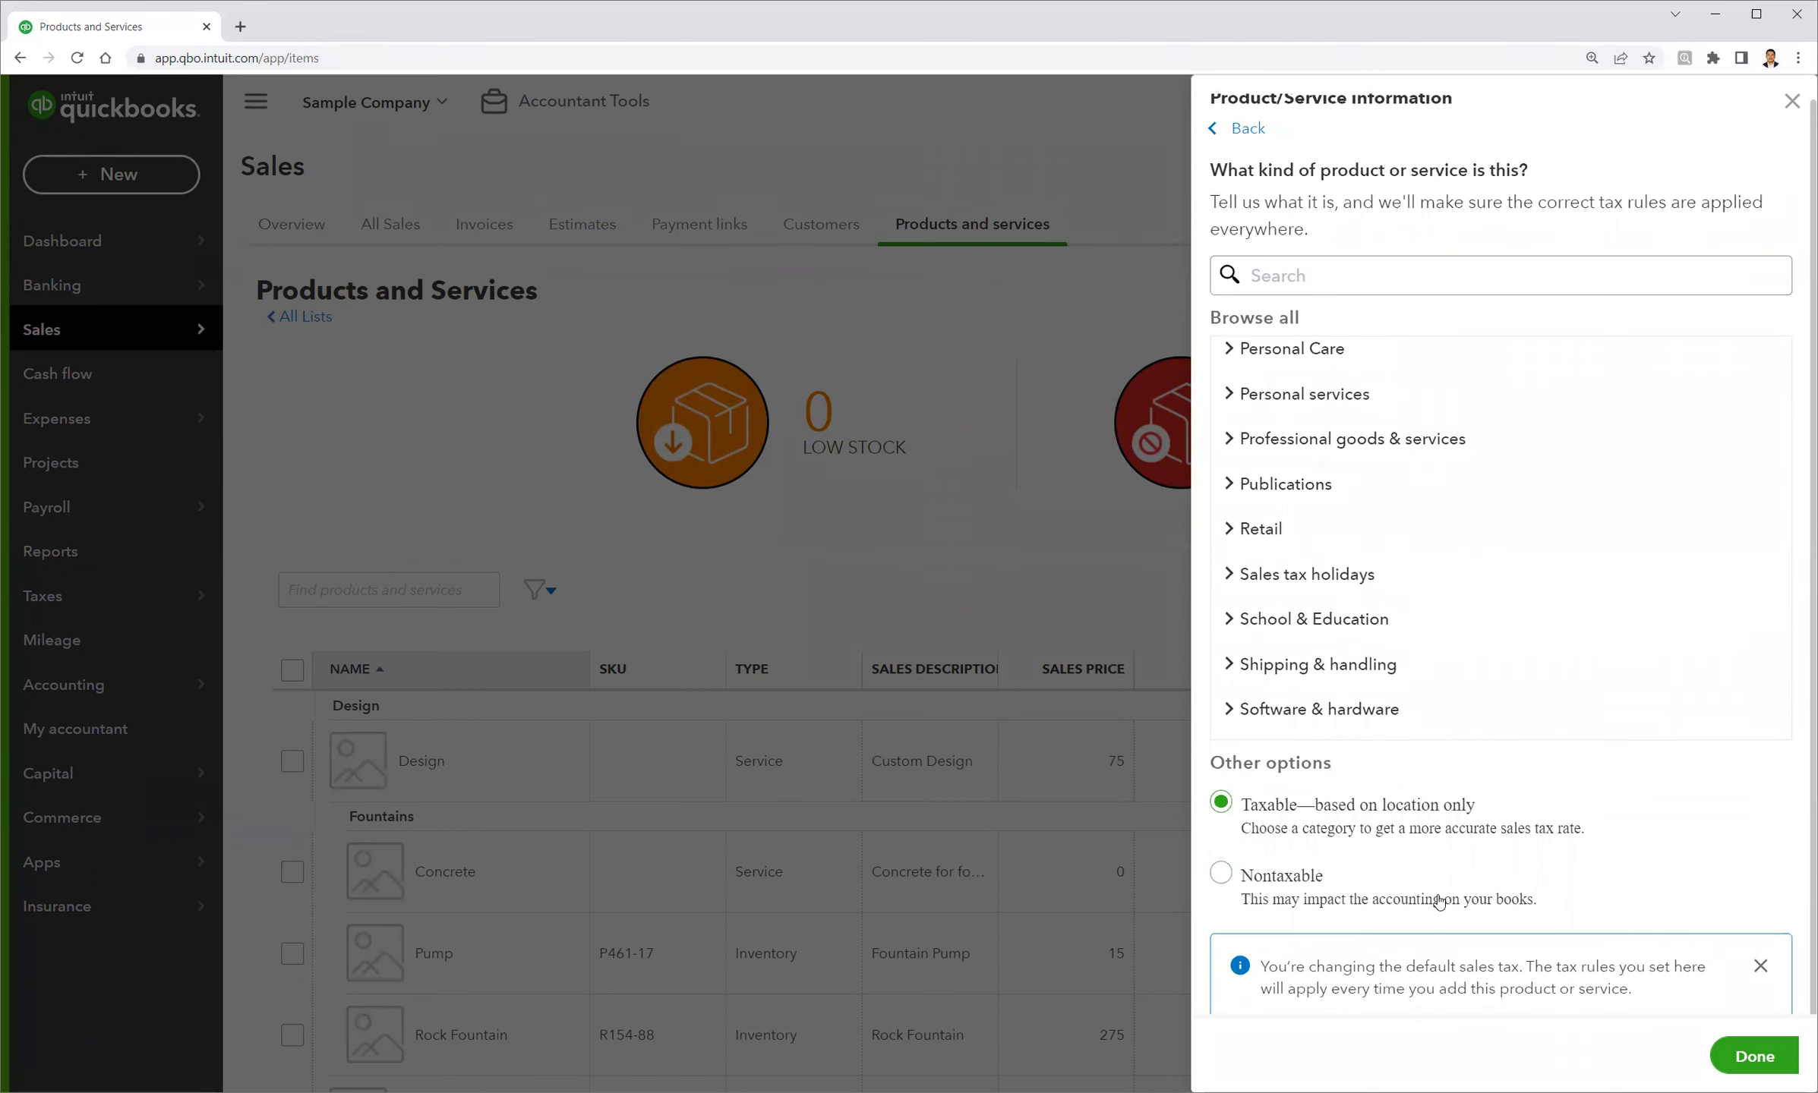
scroll(1291, 418, up, 5)
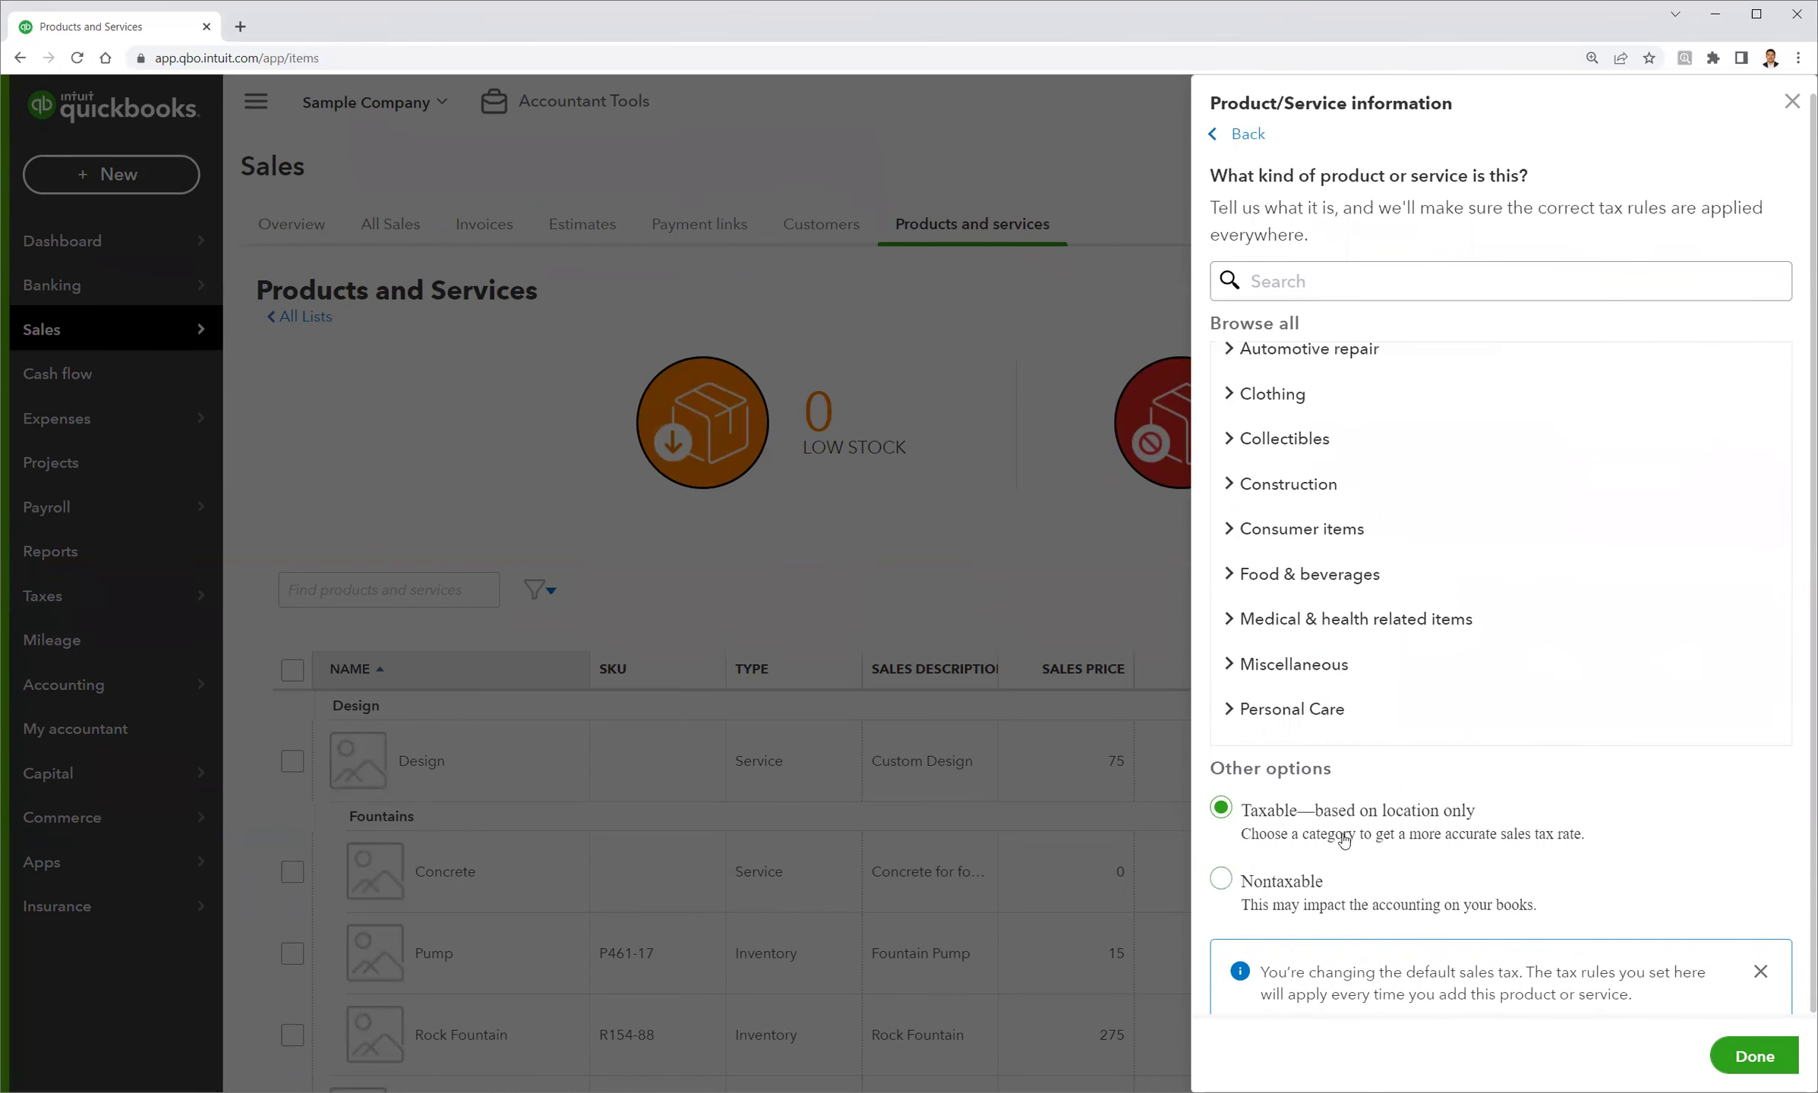
click(1760, 972)
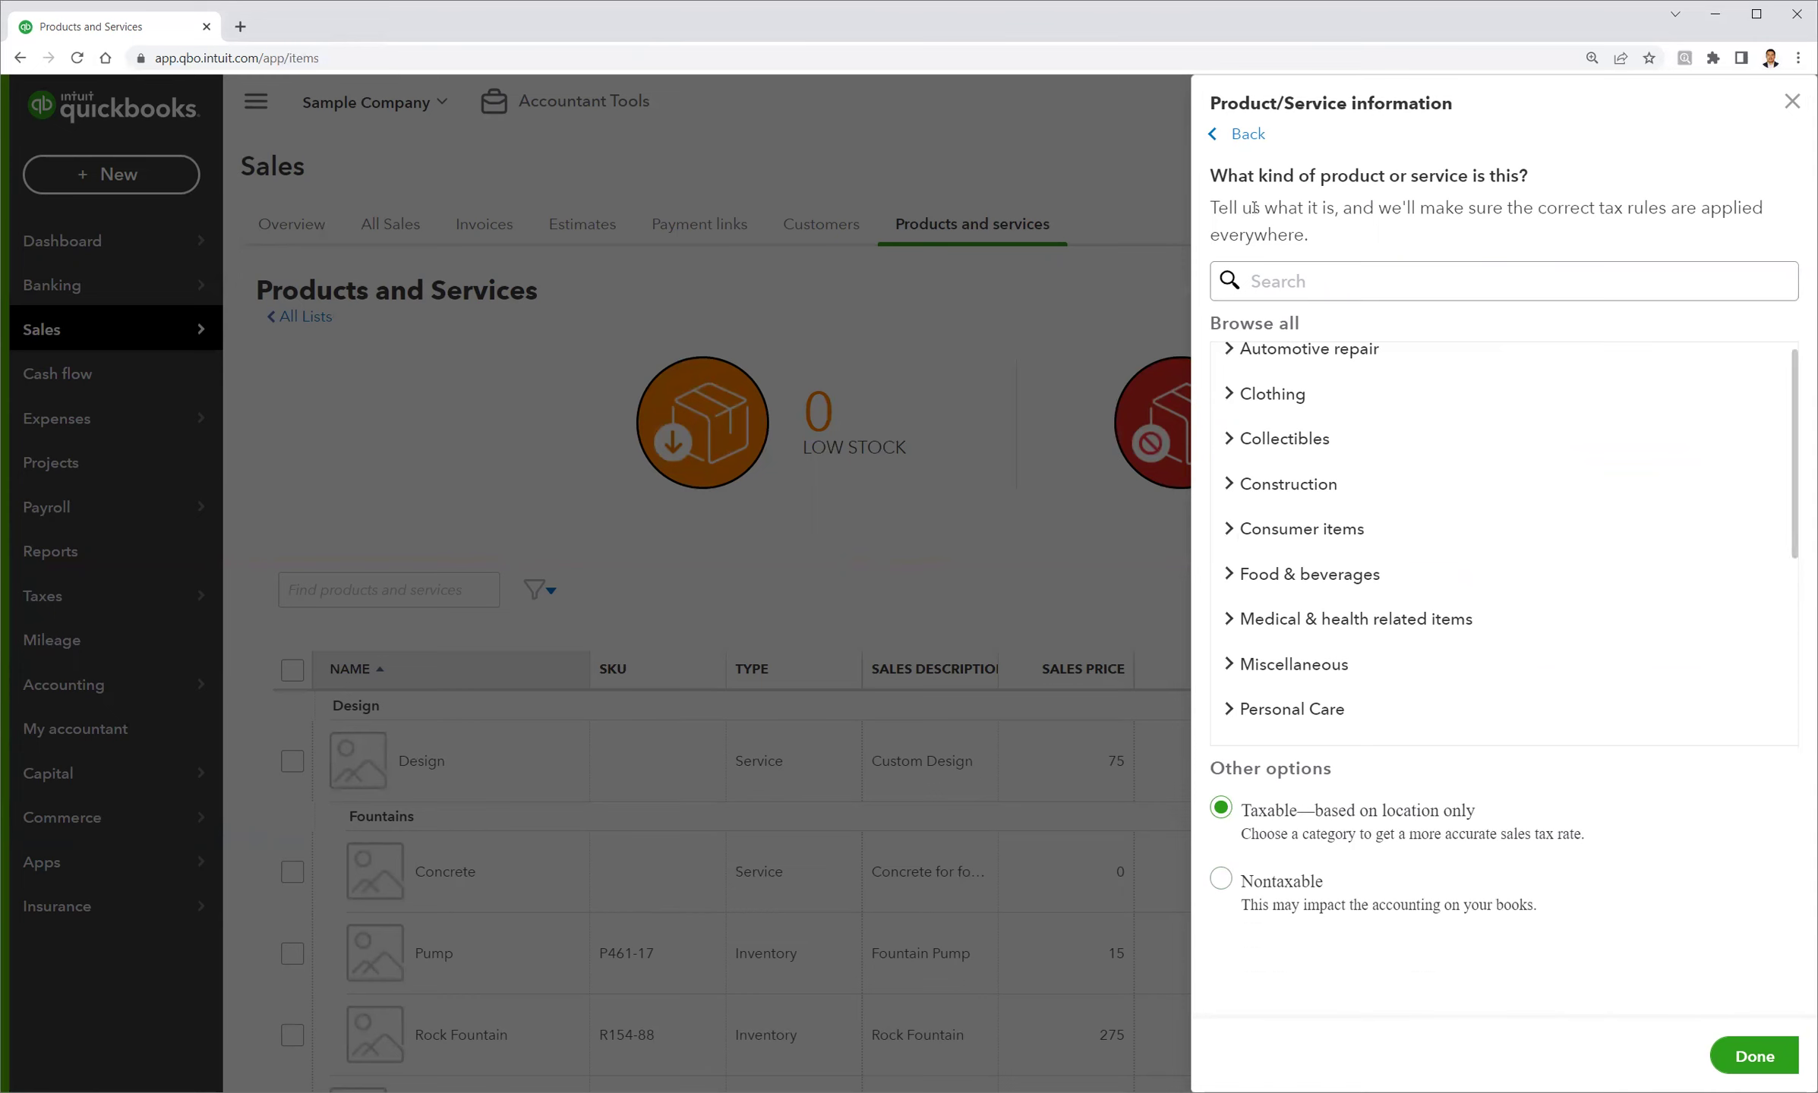
click(1270, 137)
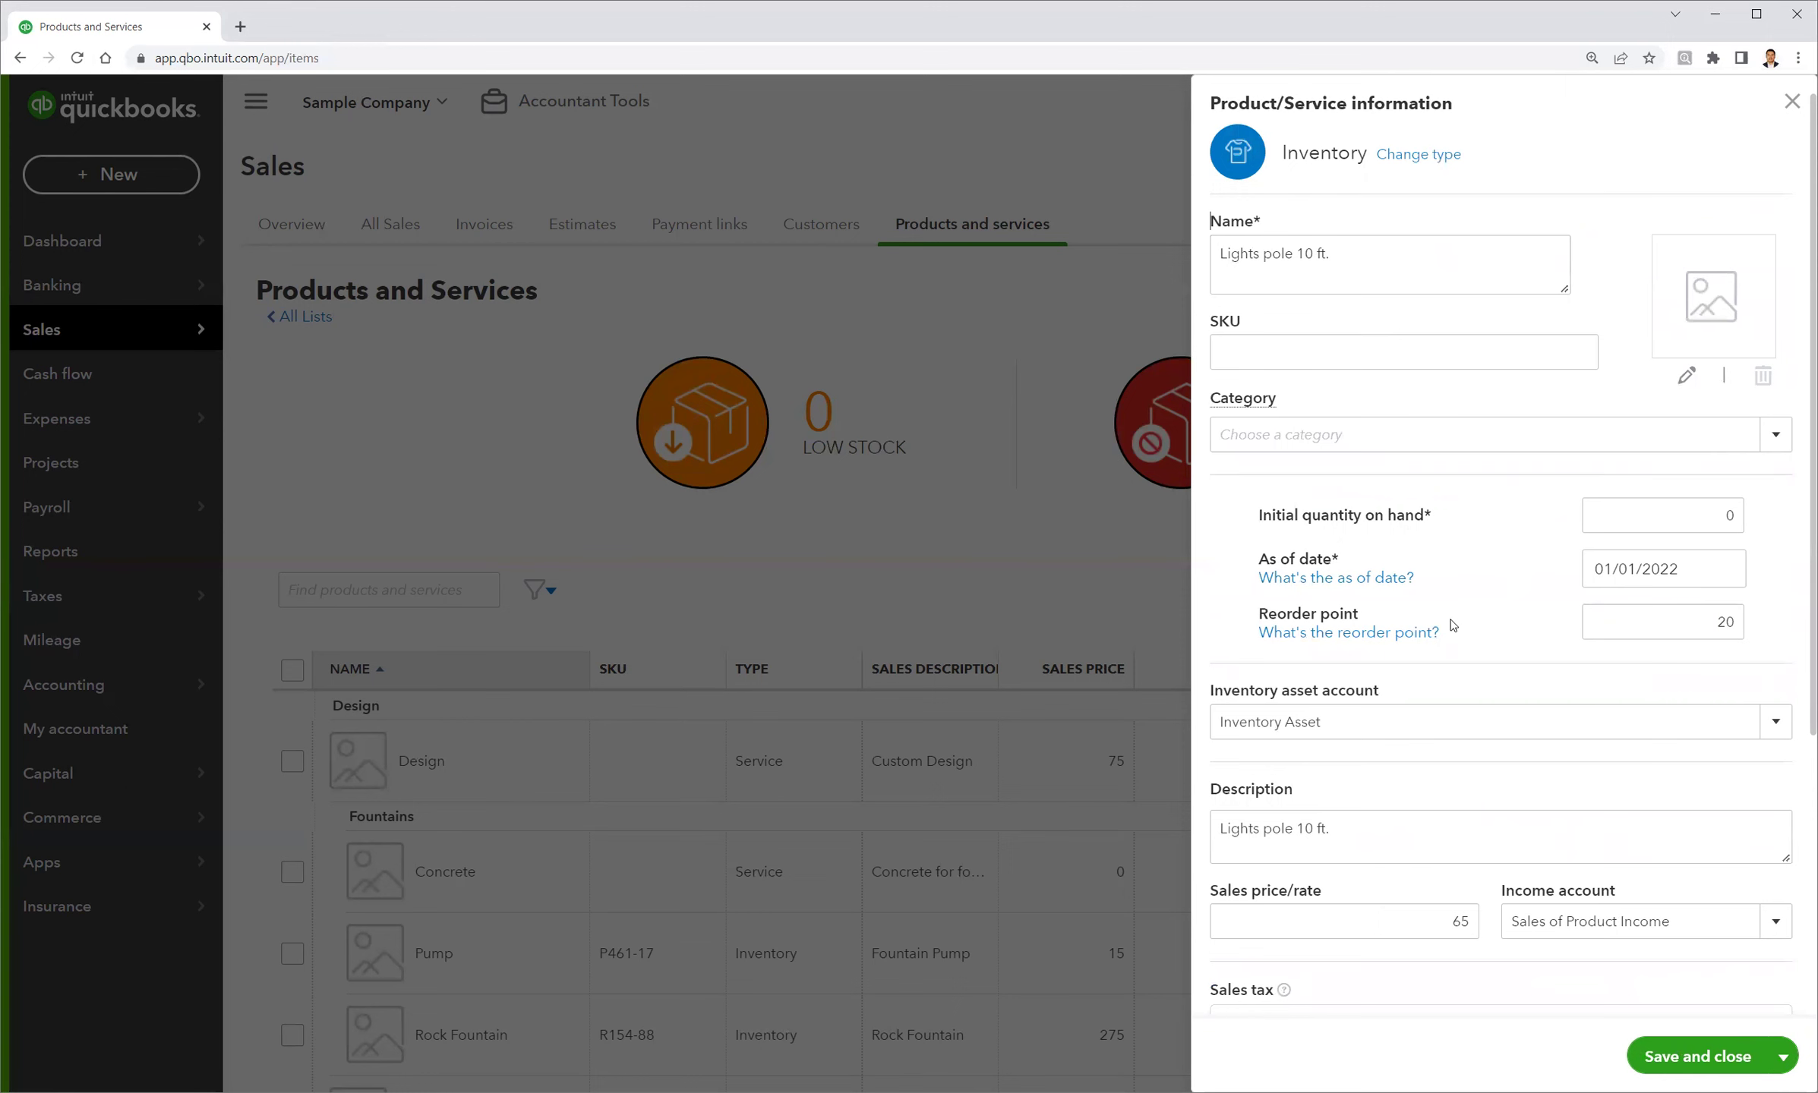
Copy the item name "Lights pole 10 ft." into the description for purchase forms and set the cost to 50
scroll(1454, 627, down, 2)
scroll(1358, 647, down, 3)
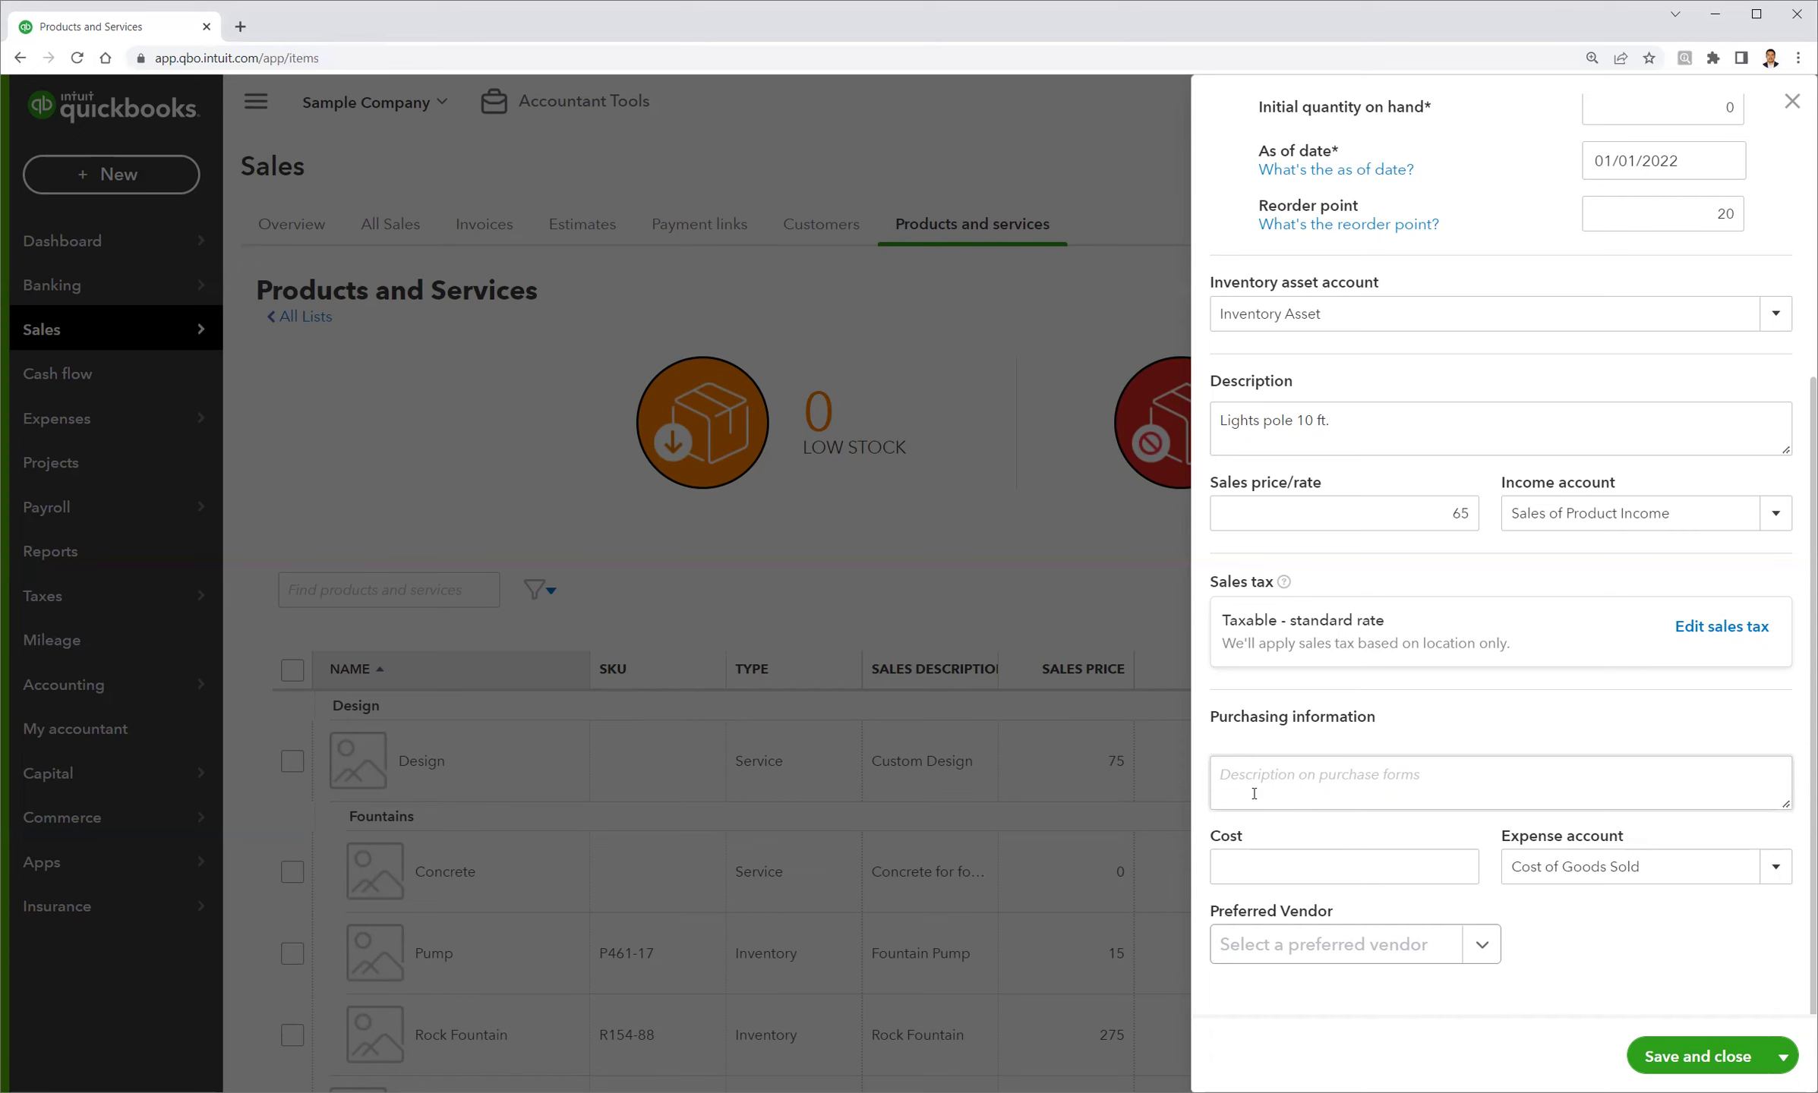
scroll(1291, 767, up, 5)
drag(1347, 264, 1271, 294)
key(ctrl+c)
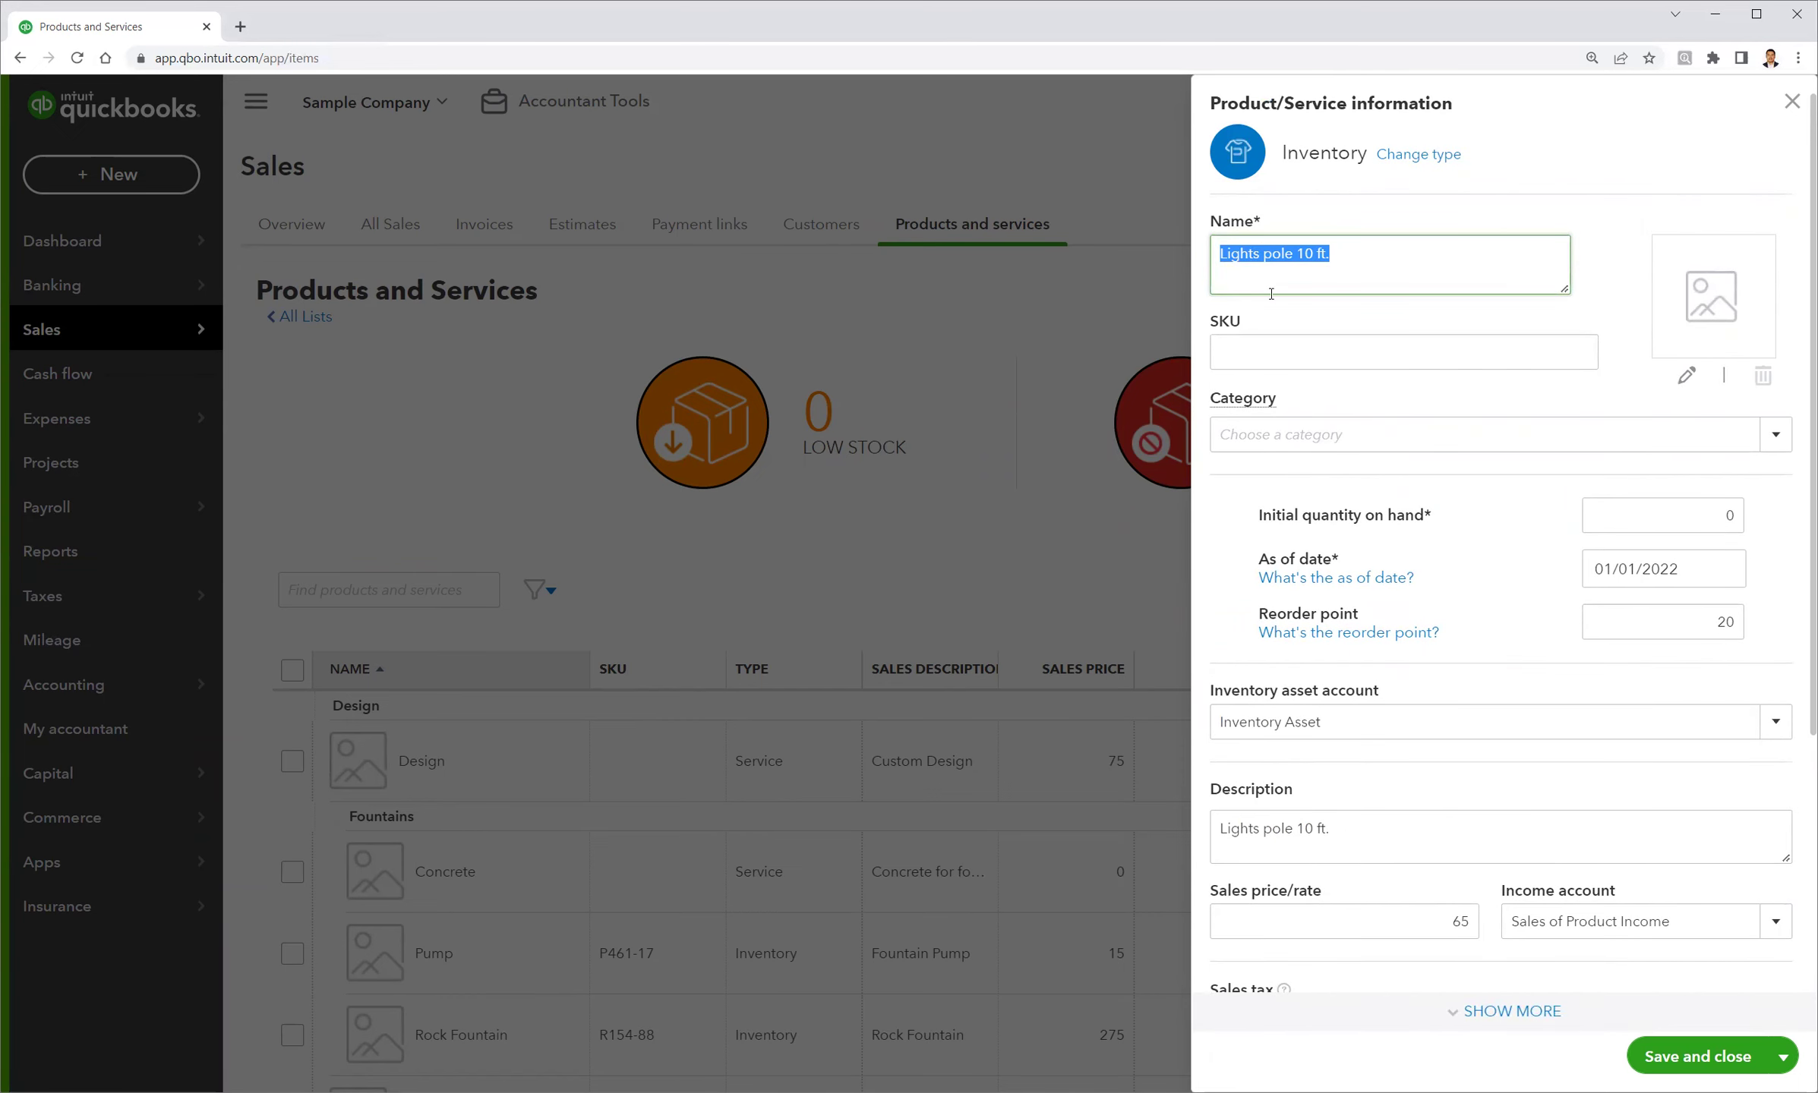
scroll(1327, 813, down, 5)
click(1329, 789)
key(ctrl+v)
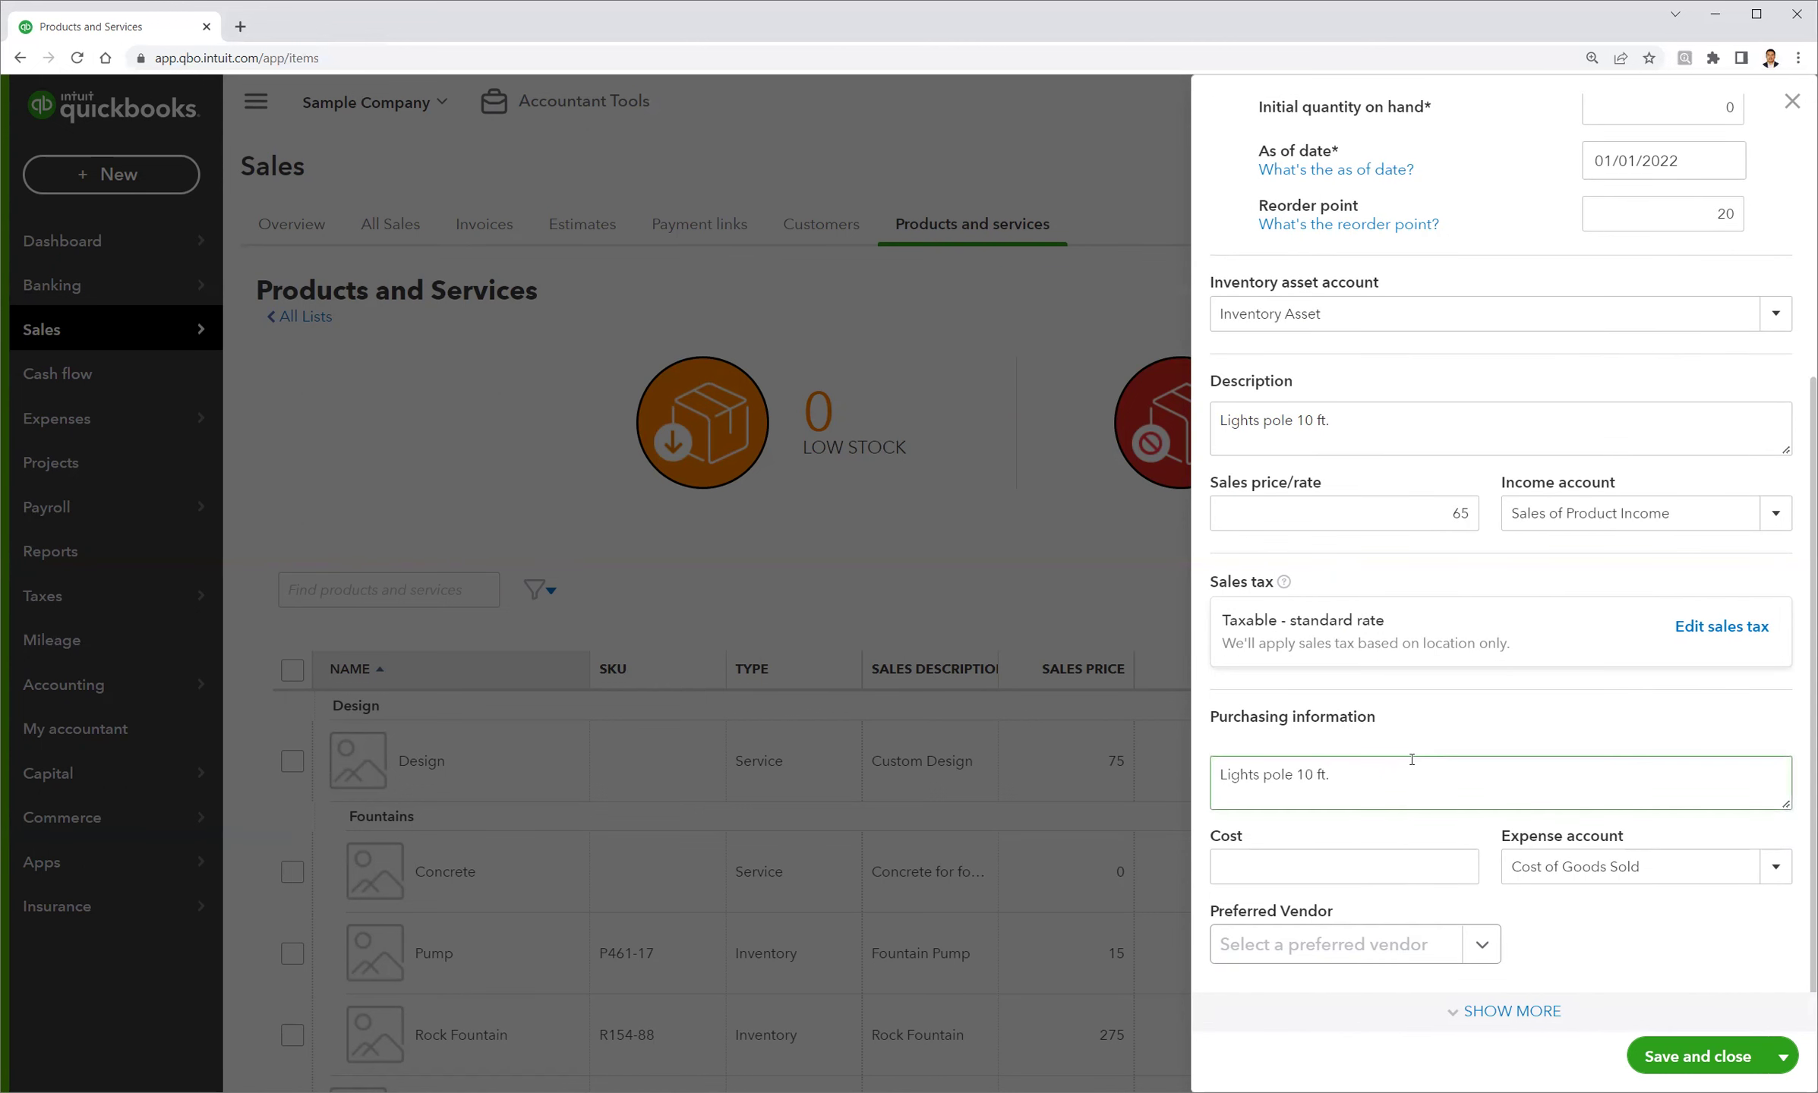
click(1376, 868)
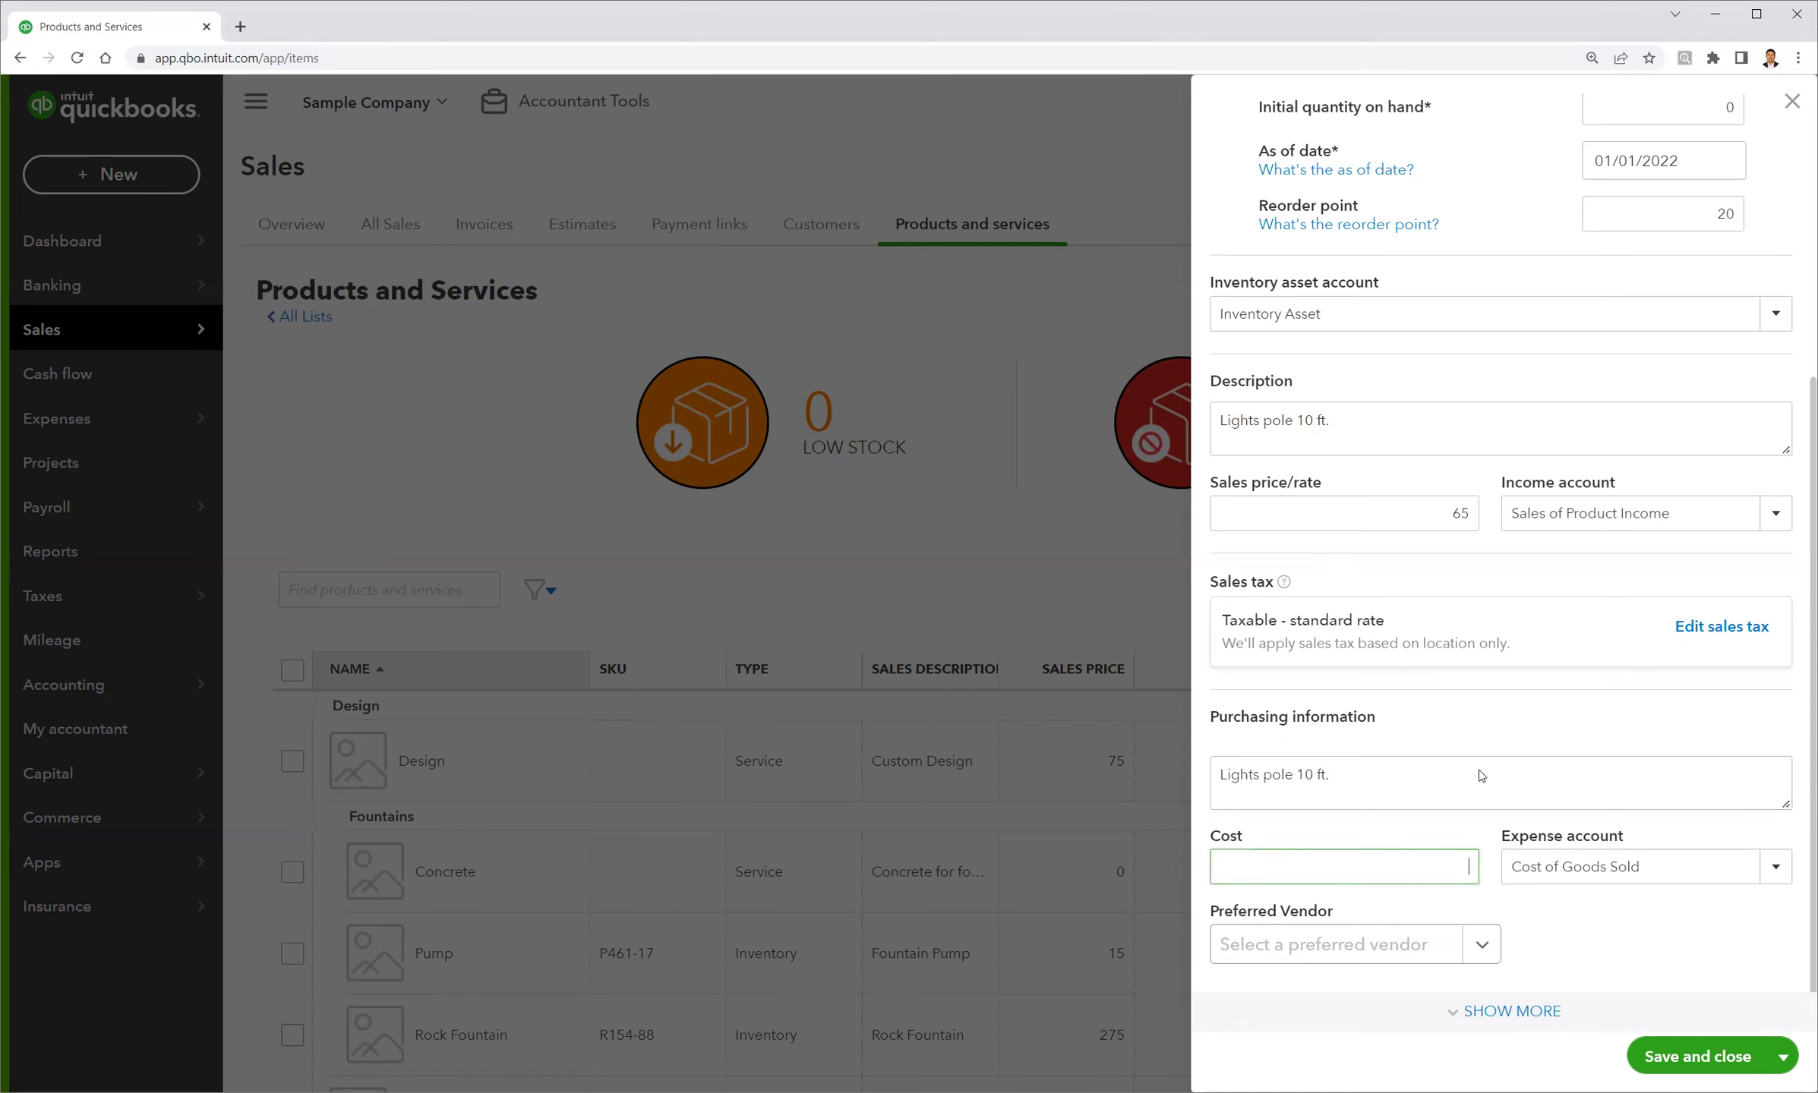
text(50)
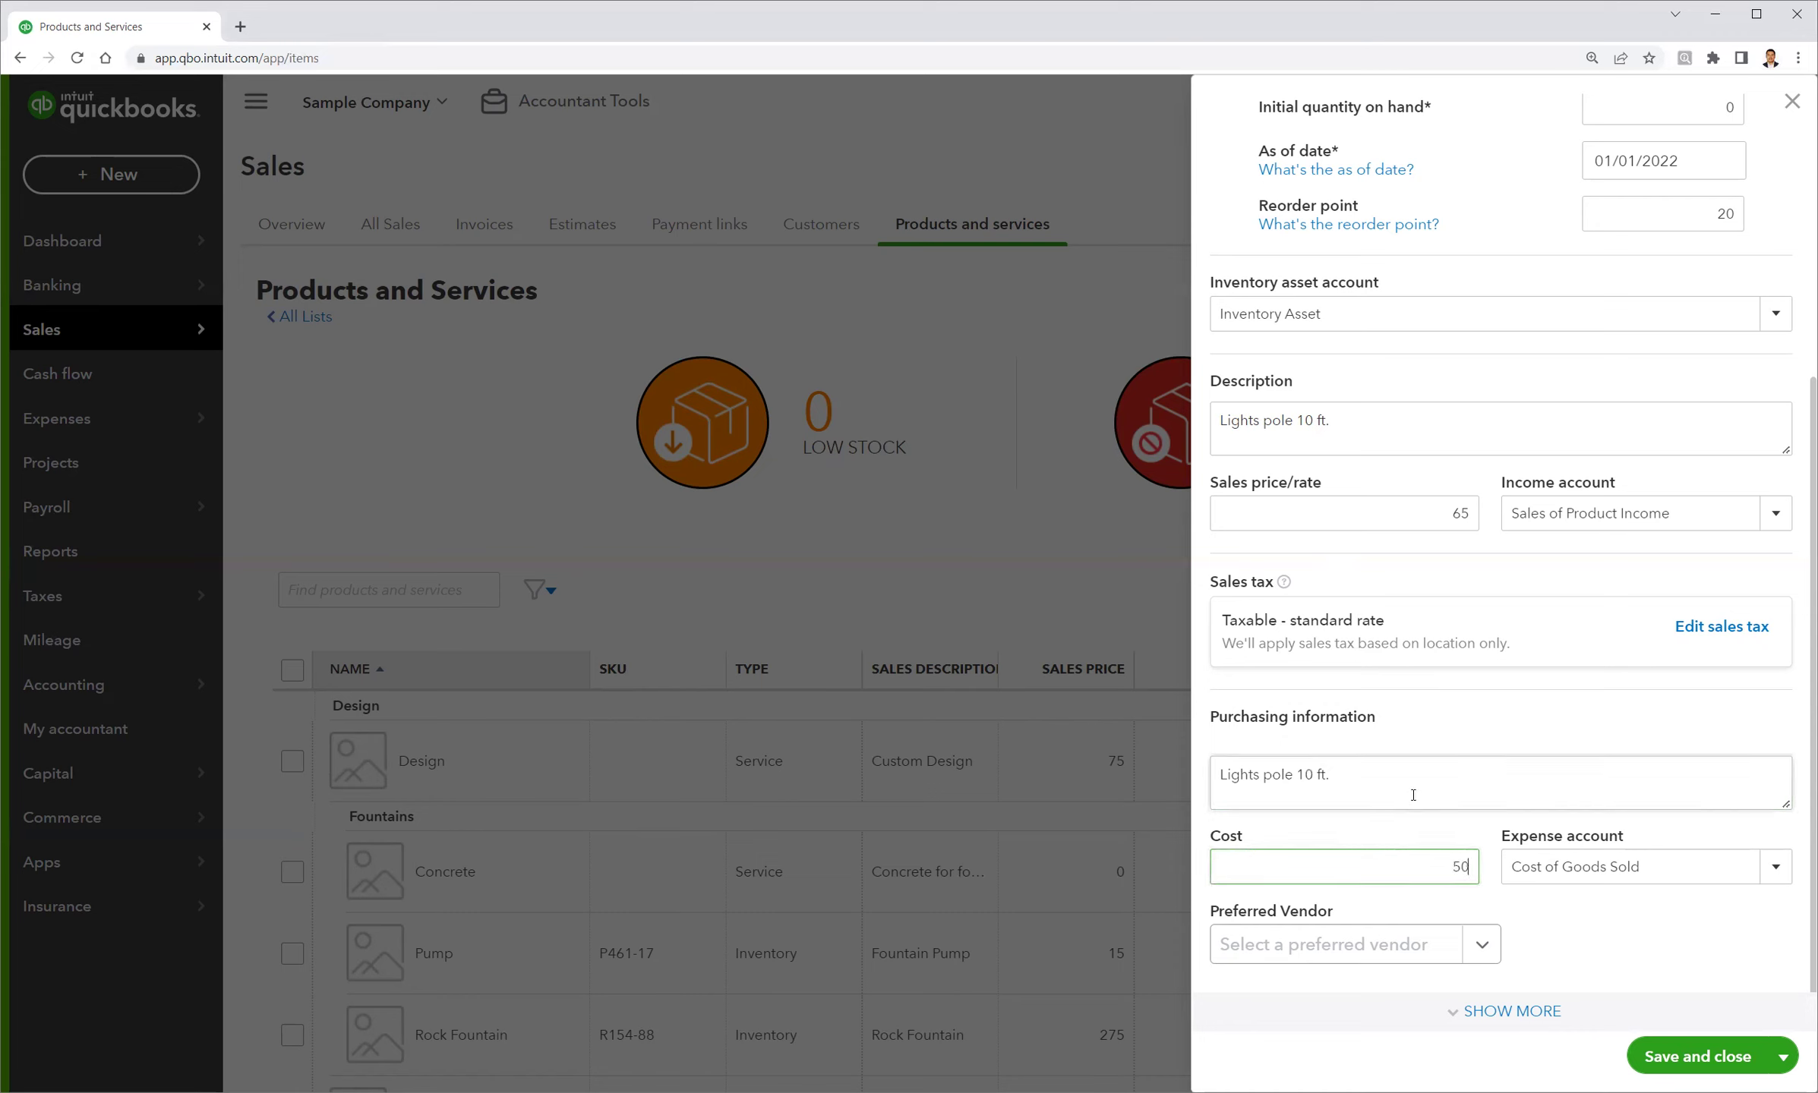
Start adding a new vendor as the item's preferred vendor
click(1443, 825)
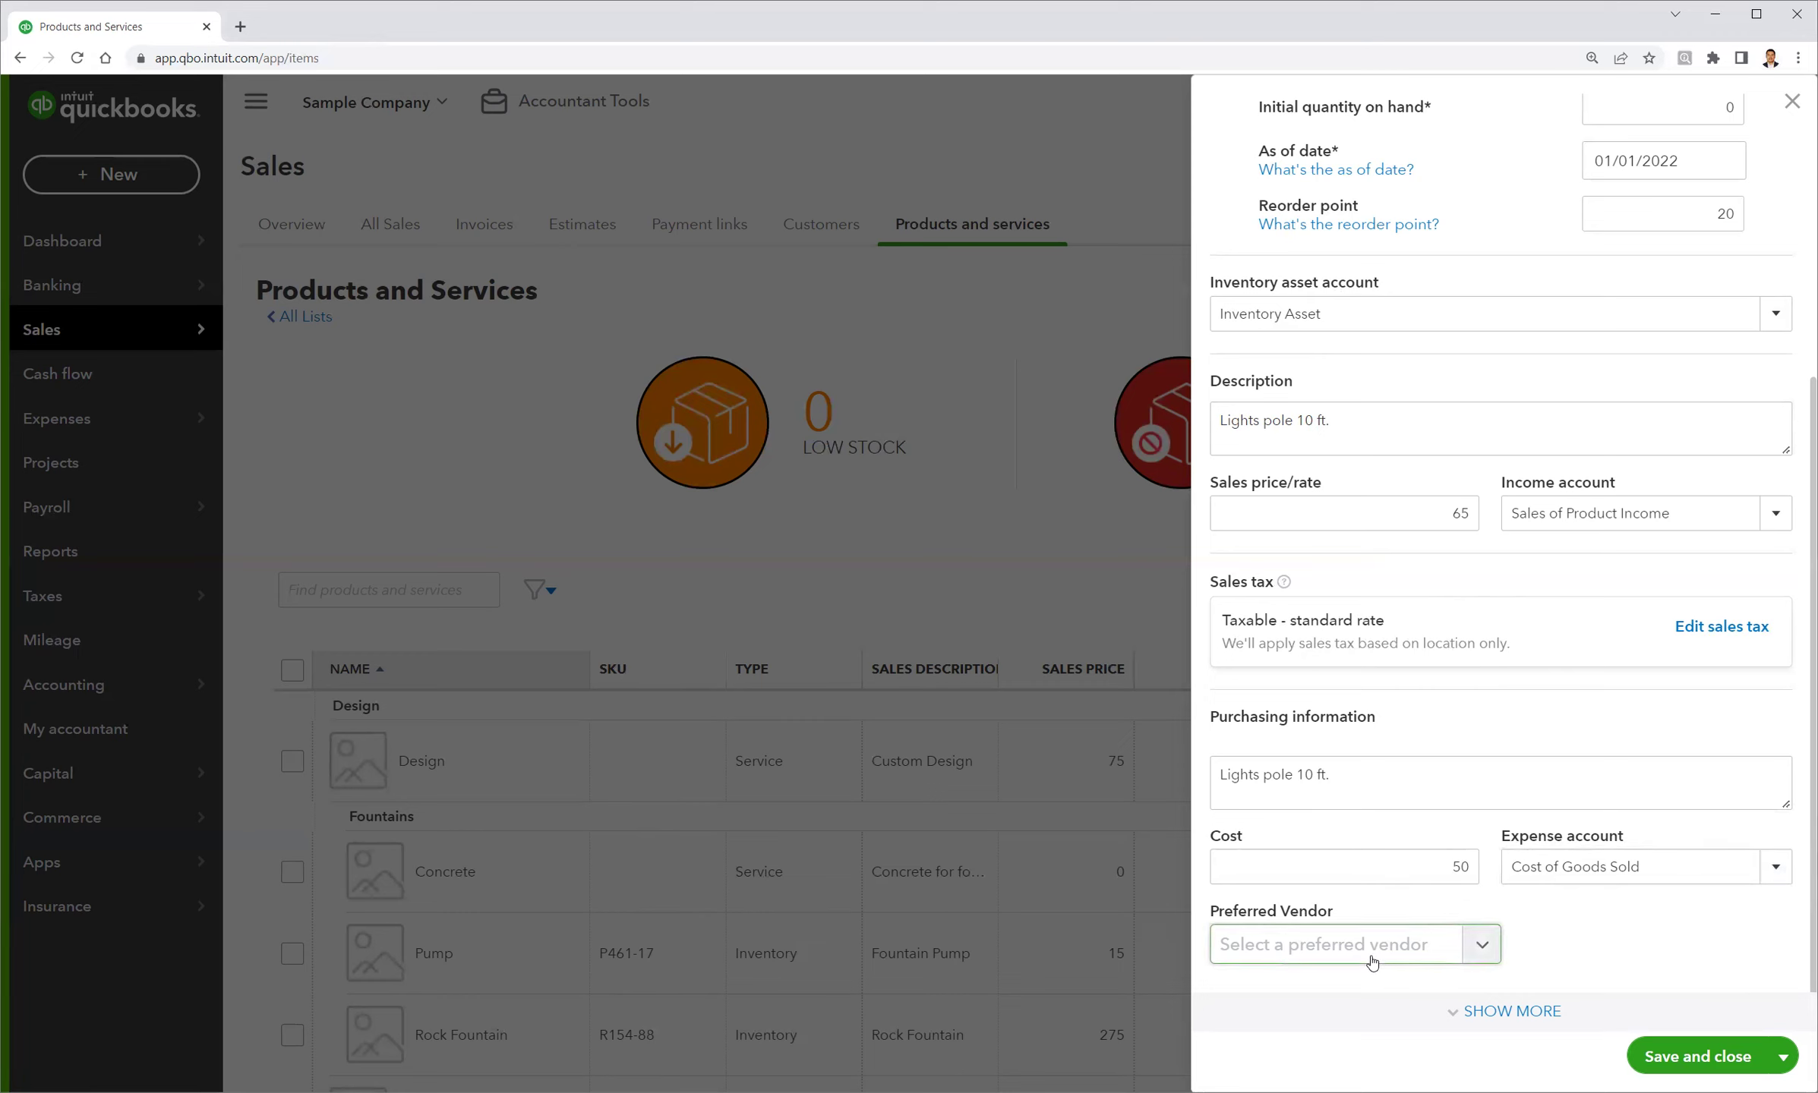
scroll(1367, 425, up, 5)
scroll(1371, 503, down, 5)
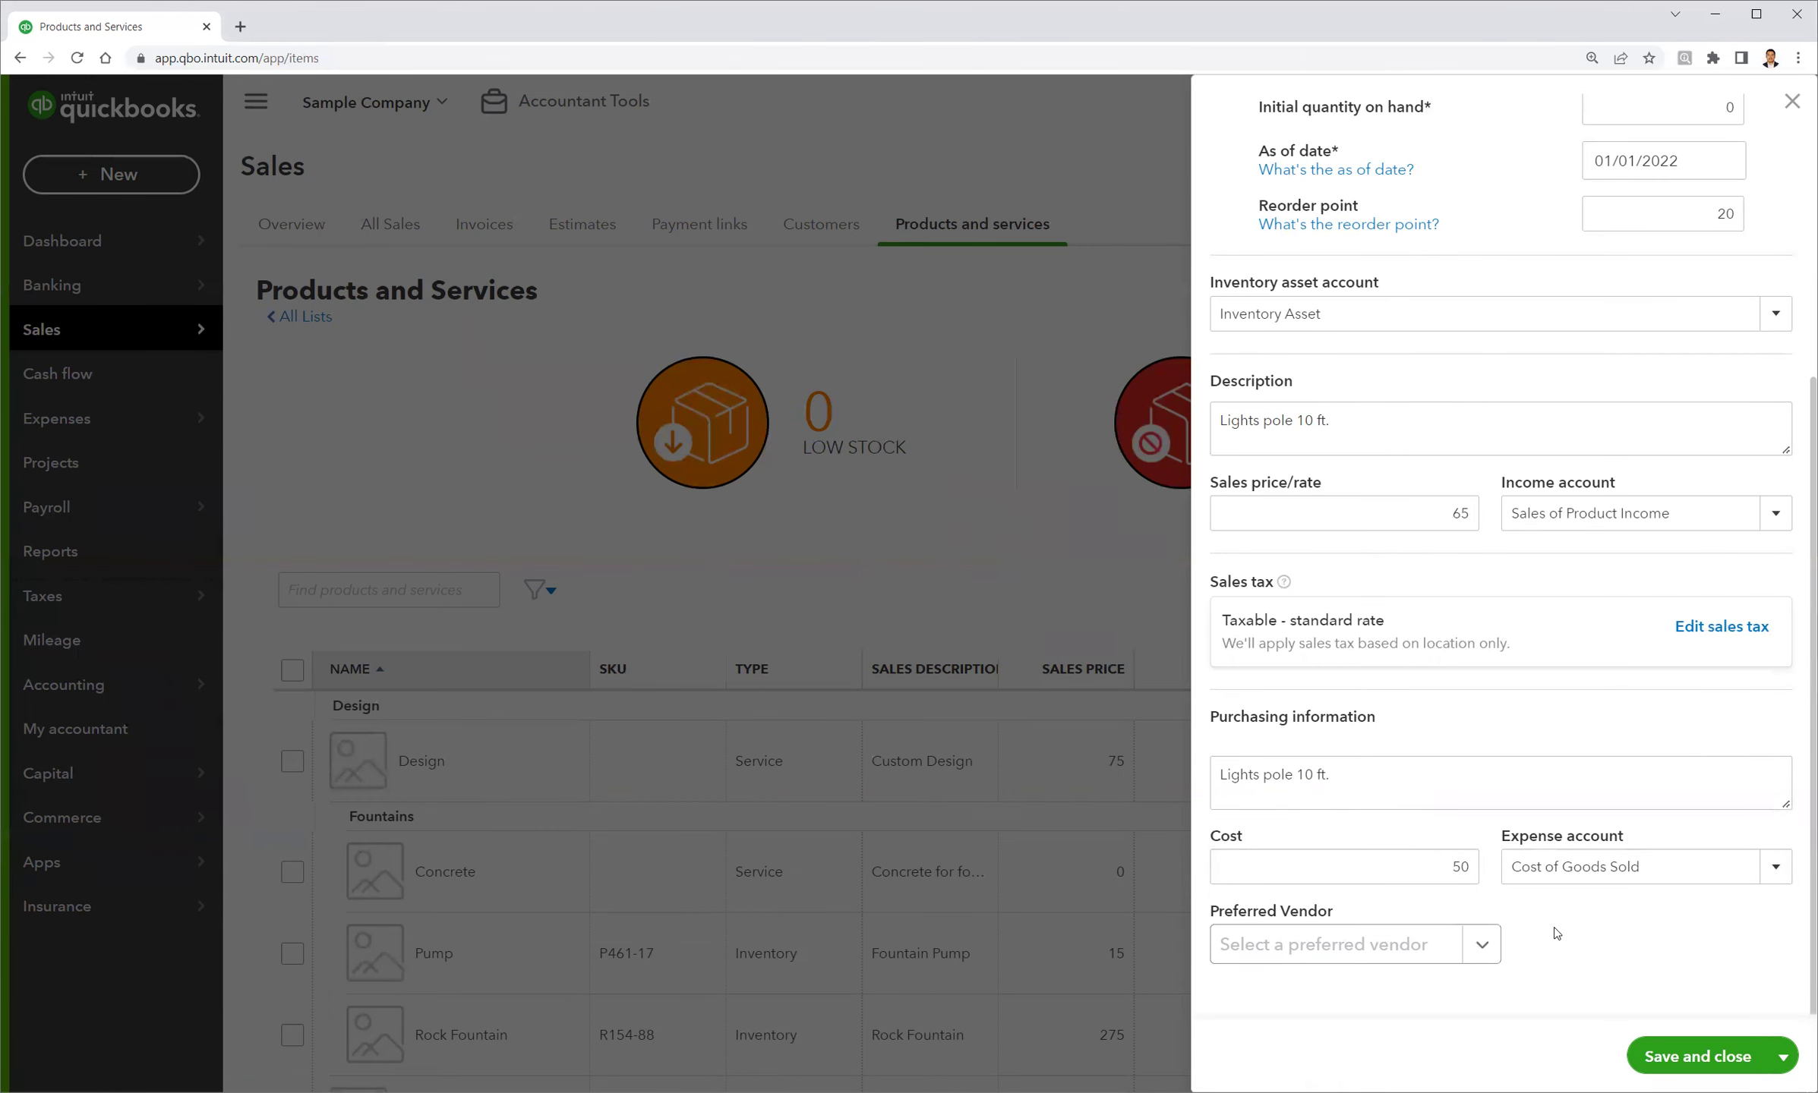
click(1337, 943)
click(1253, 983)
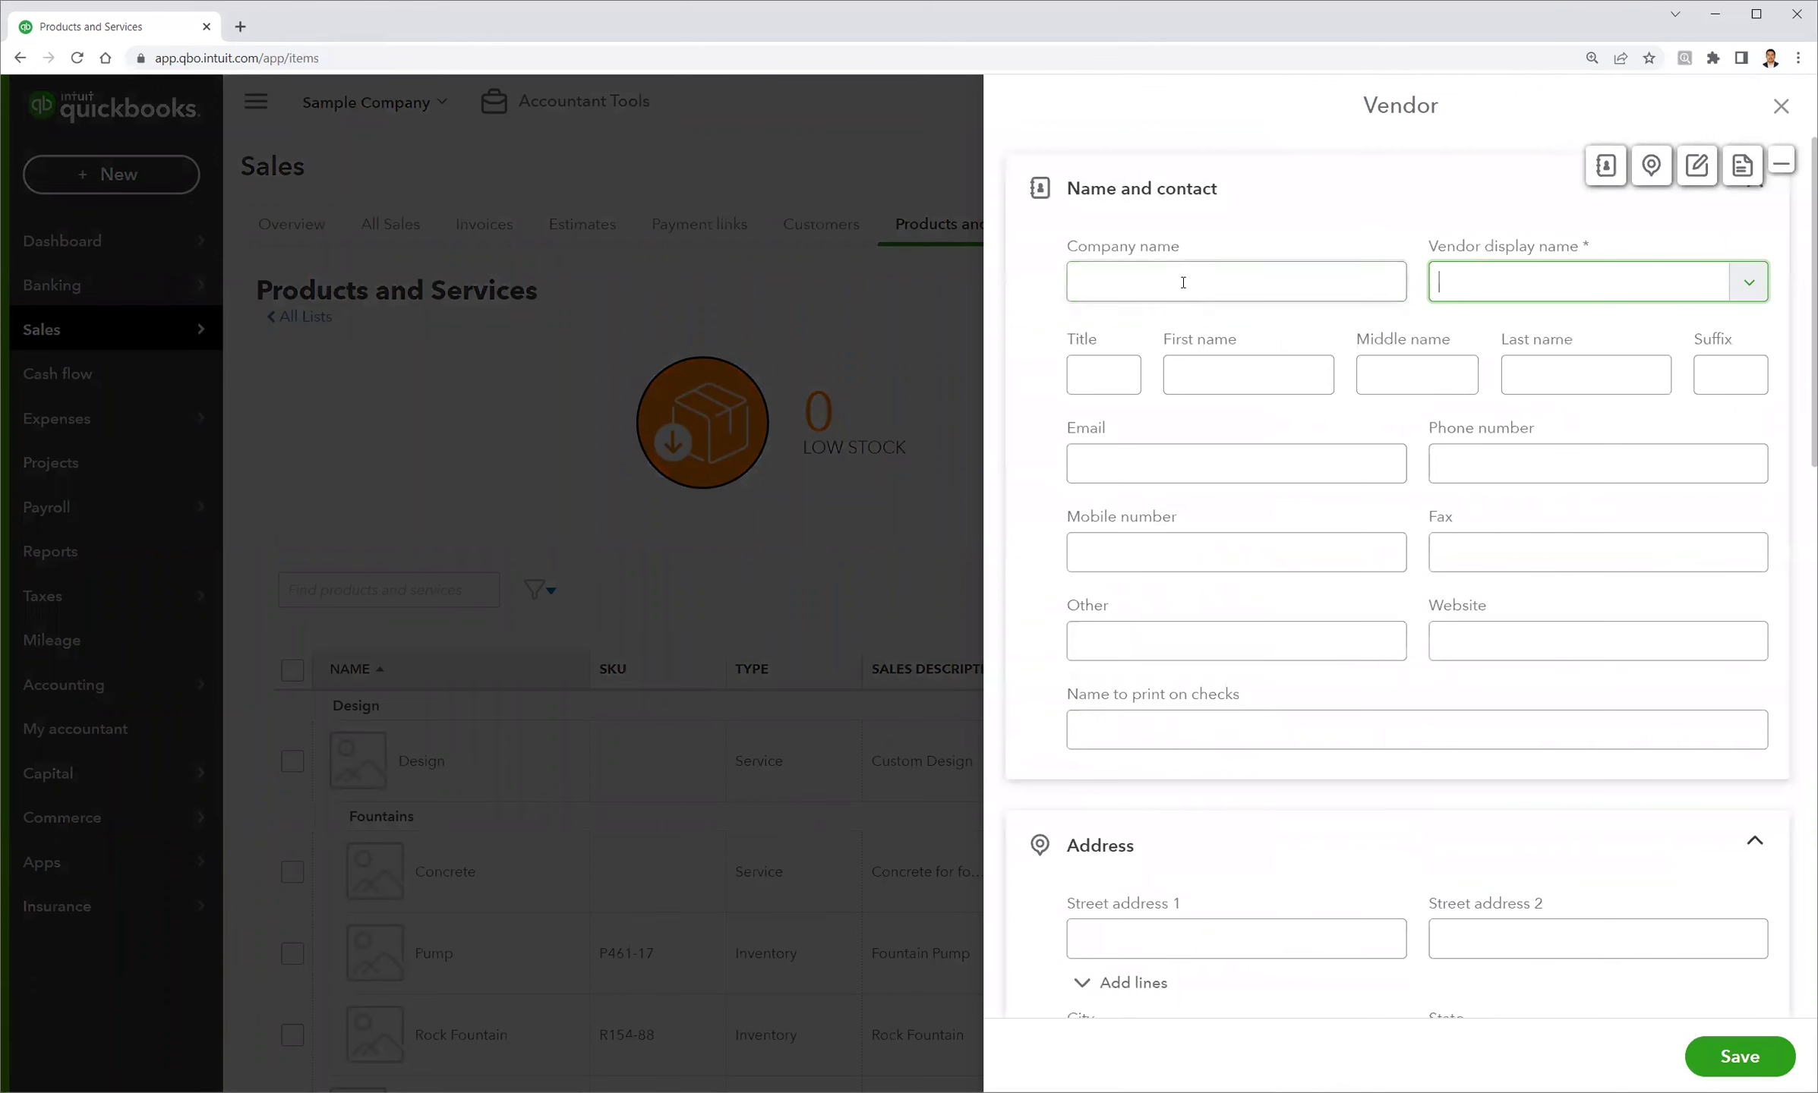
Enter "ABC supply, llc" as the vendor's company name and save the new vendor
click(1182, 282)
text(ABC)
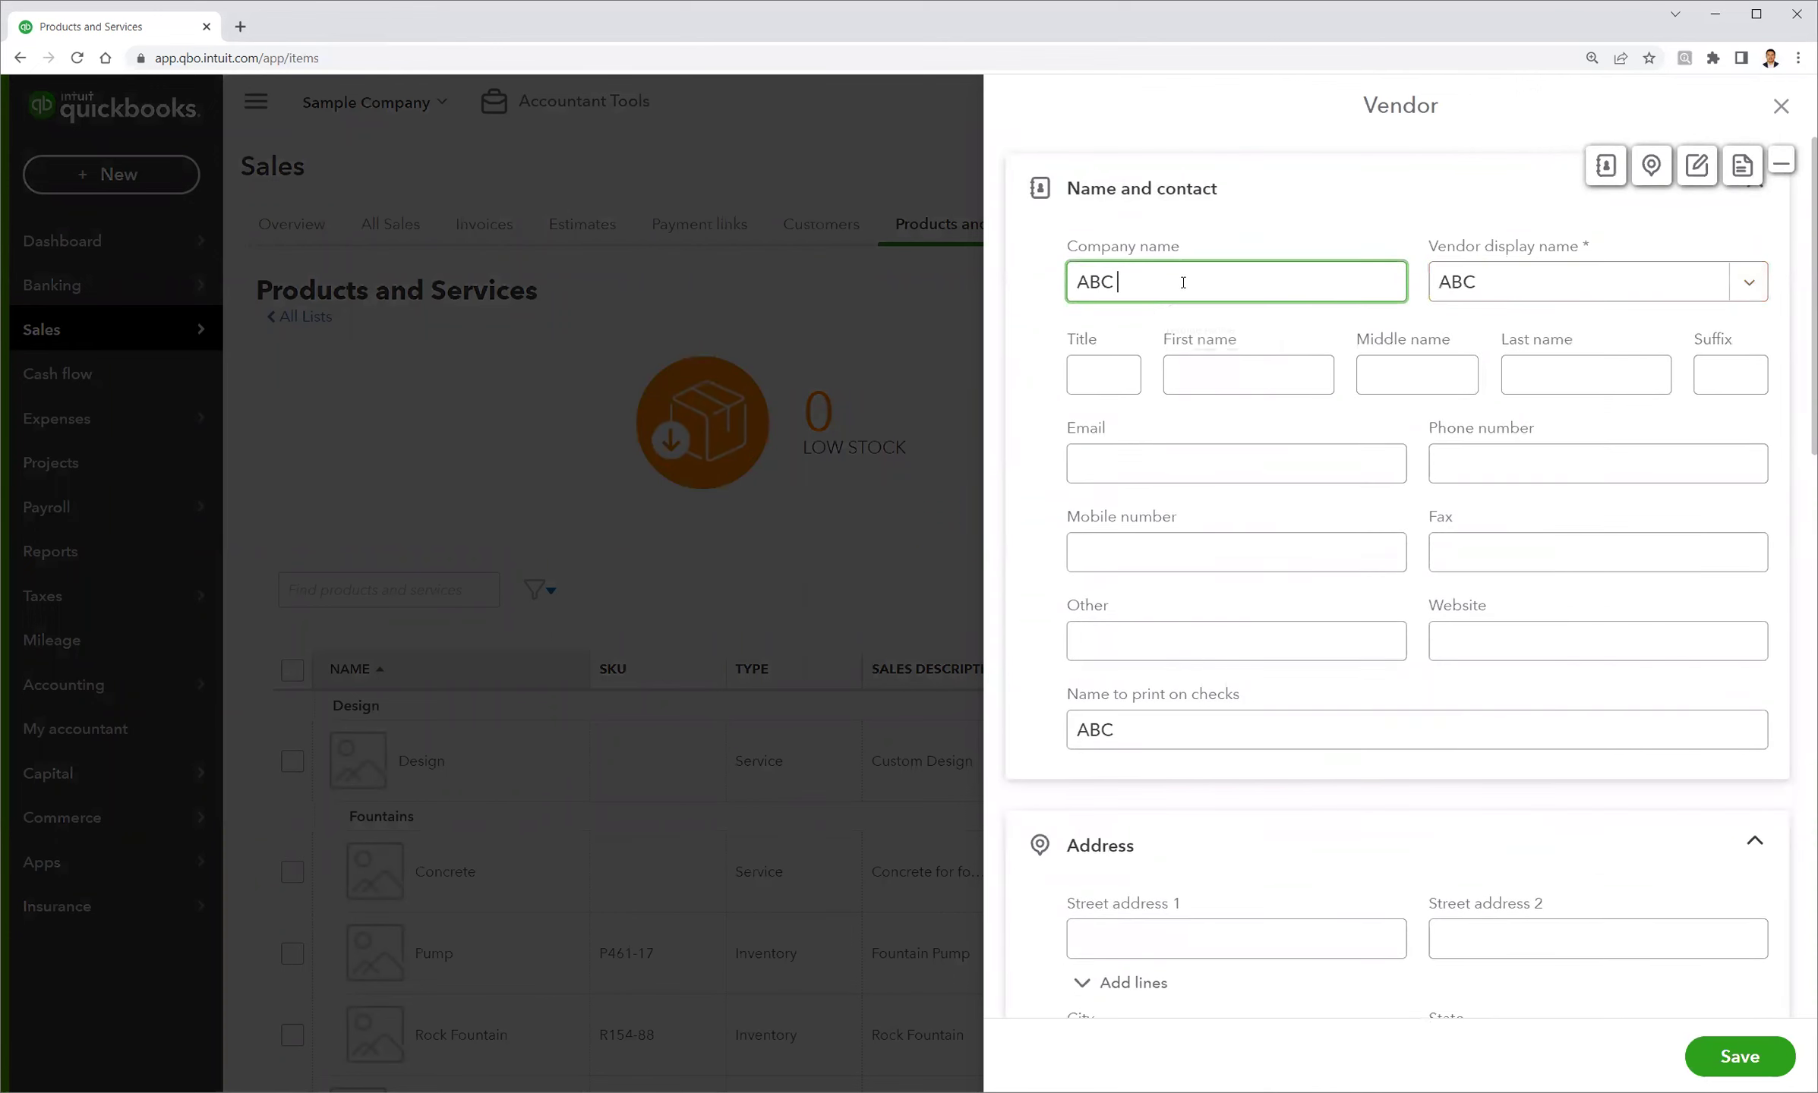
text( suppl)
key(BackSpace)
key(BackSpace)
text(pl)
text(llc)
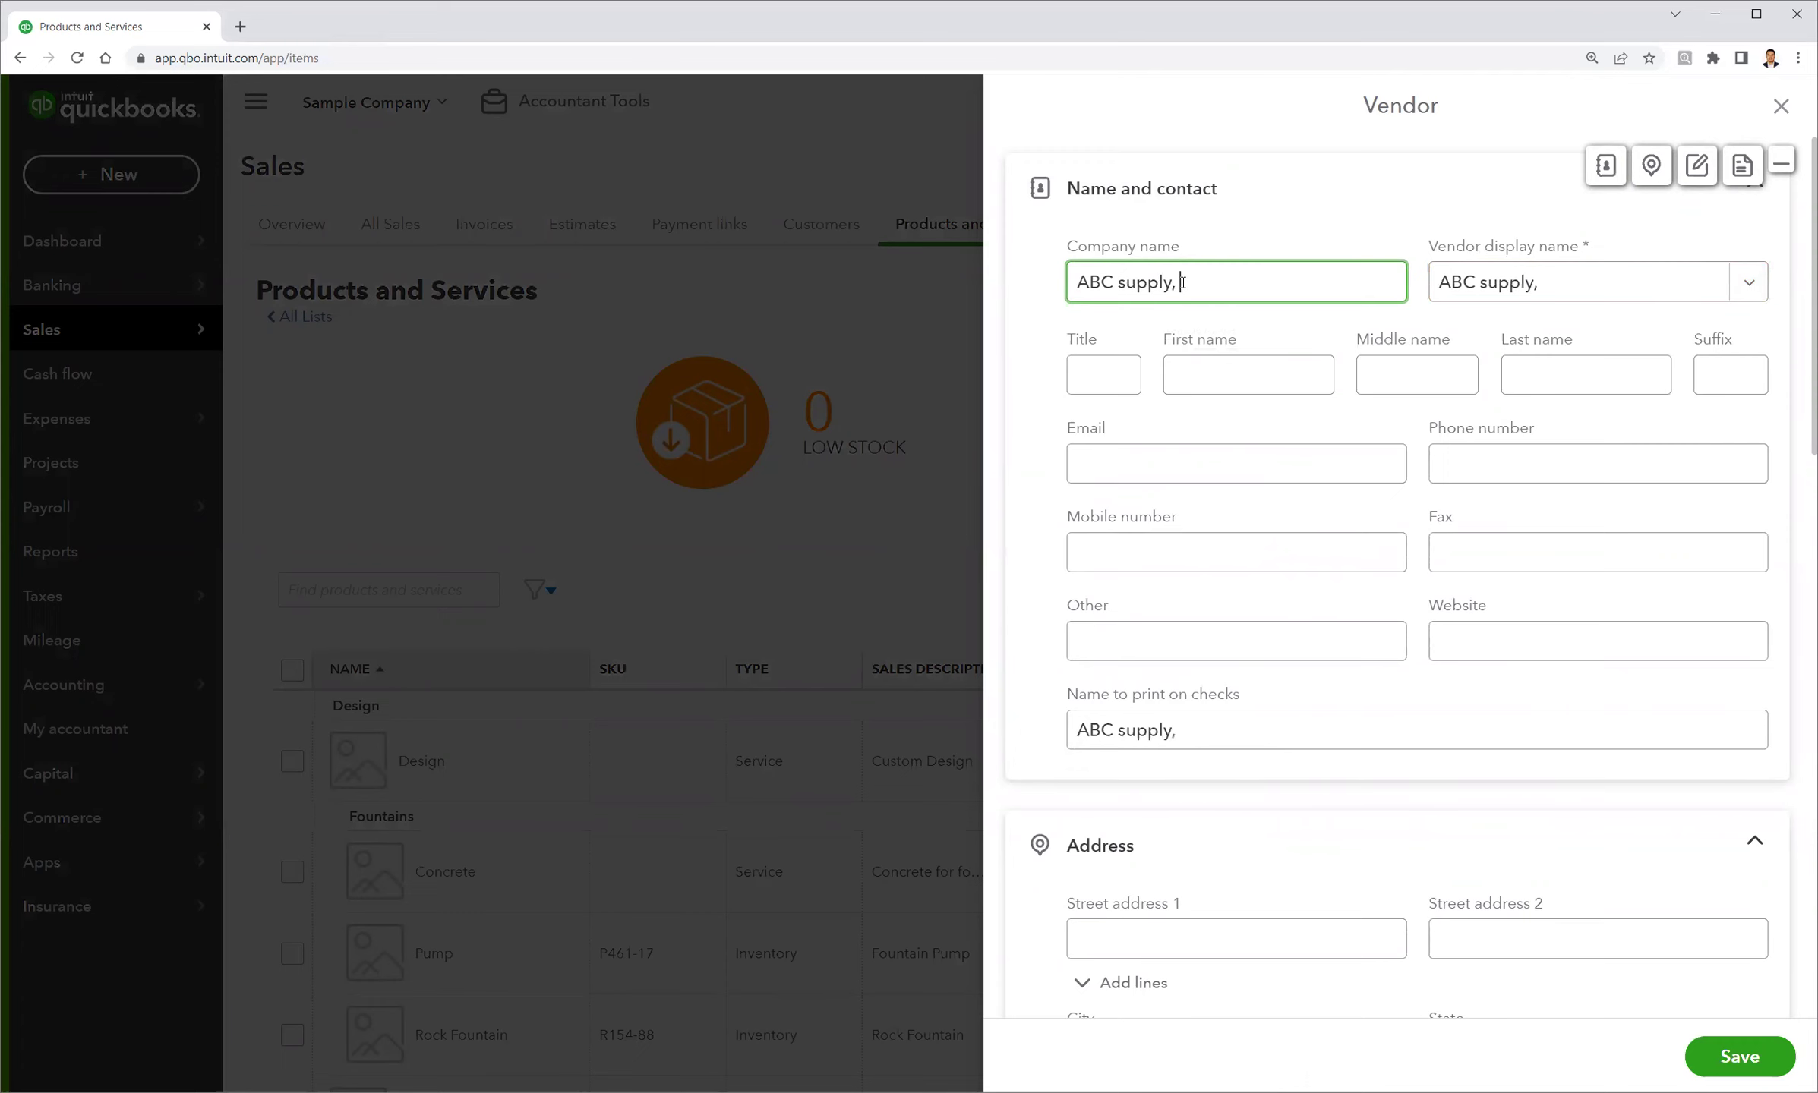
scroll(1404, 694, down, 8)
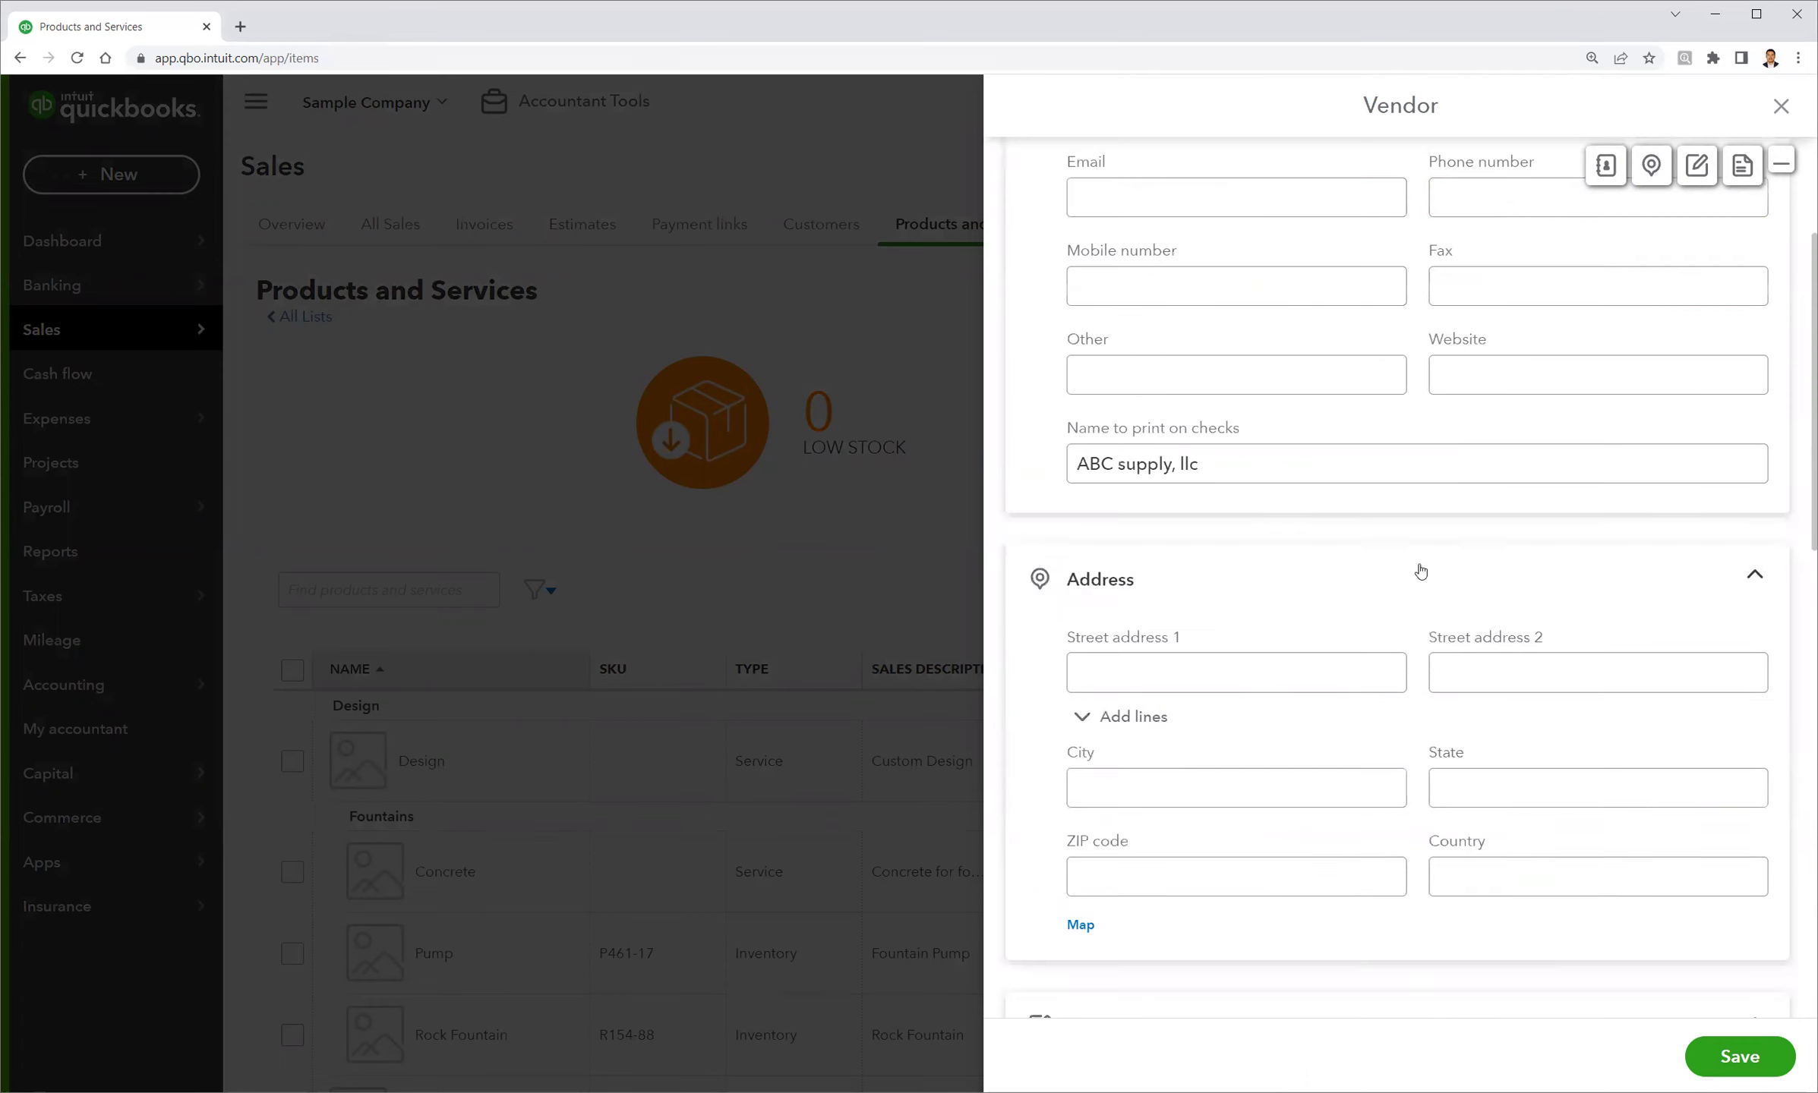
scroll(1317, 694, down, 5)
click(1740, 1056)
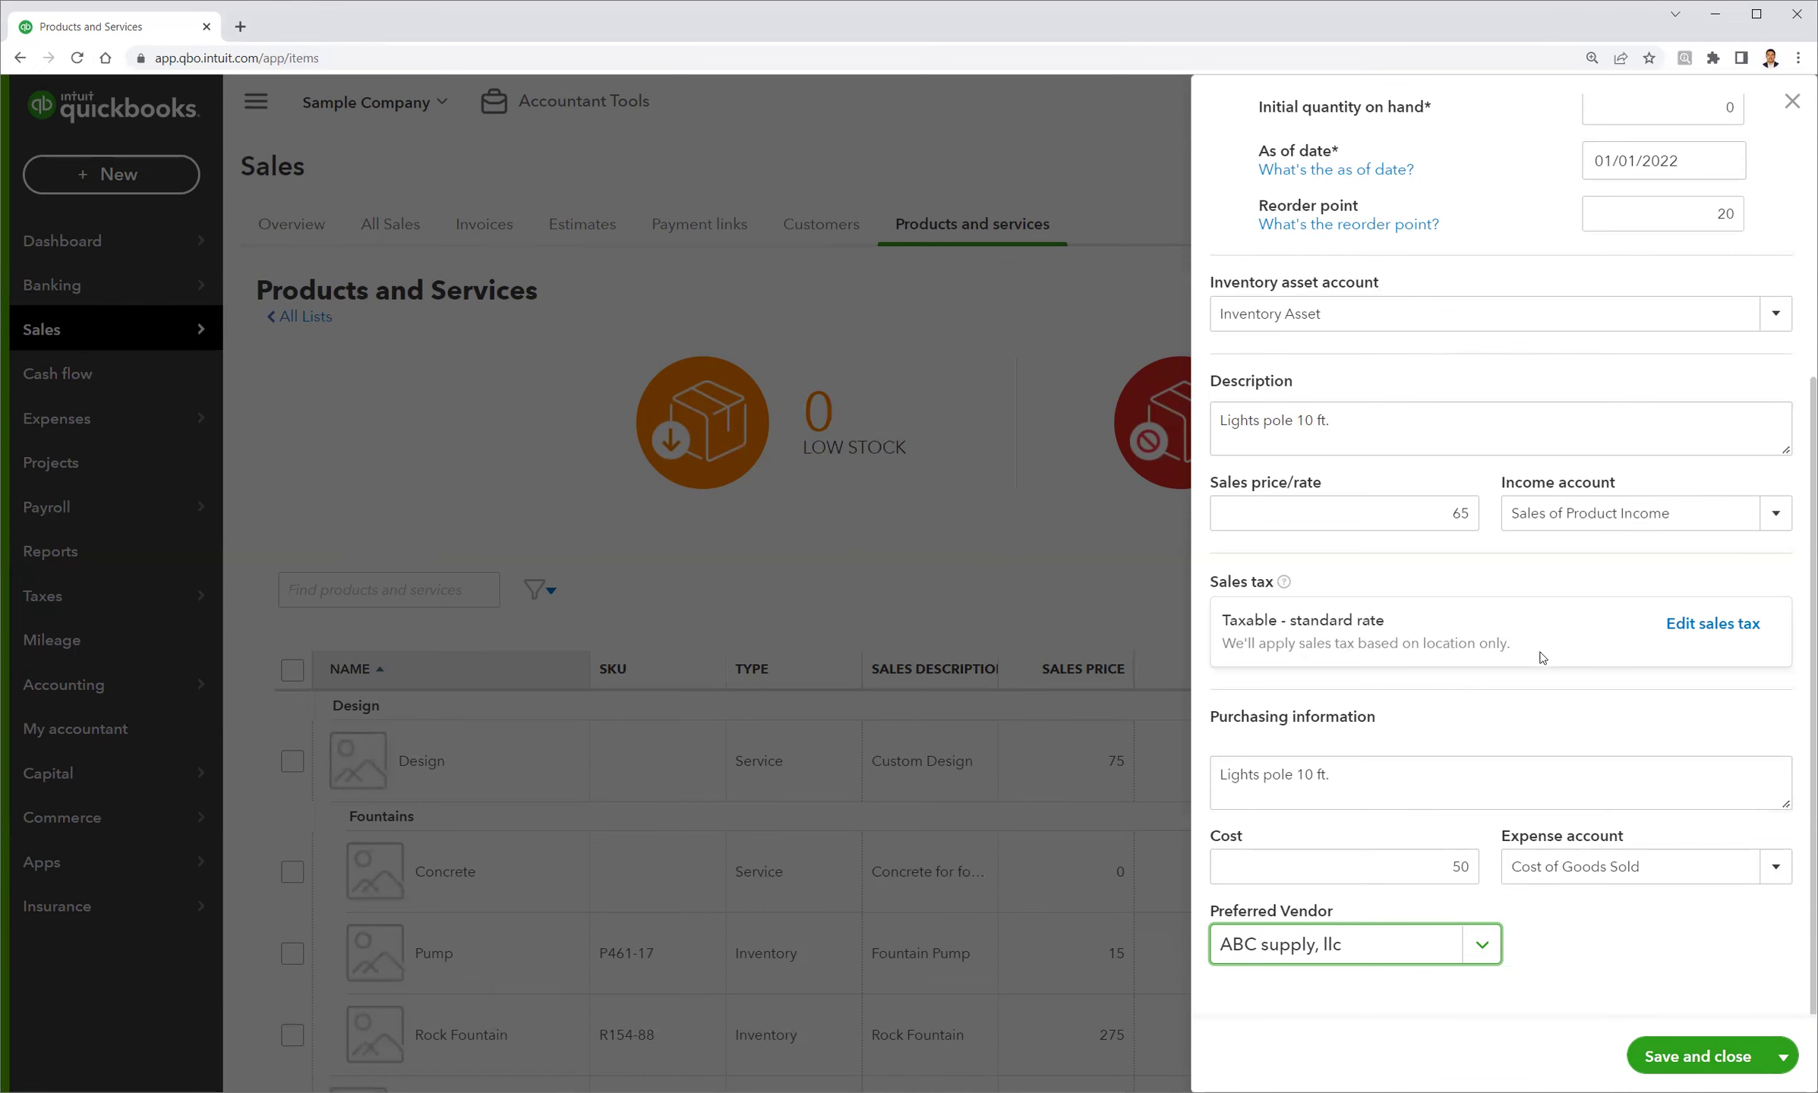
Save the "Lights pole 10 ft." inventory item, close its form, and view the products and services list
scroll(1543, 661, up, 5)
scroll(1543, 660, down, 5)
click(1783, 1057)
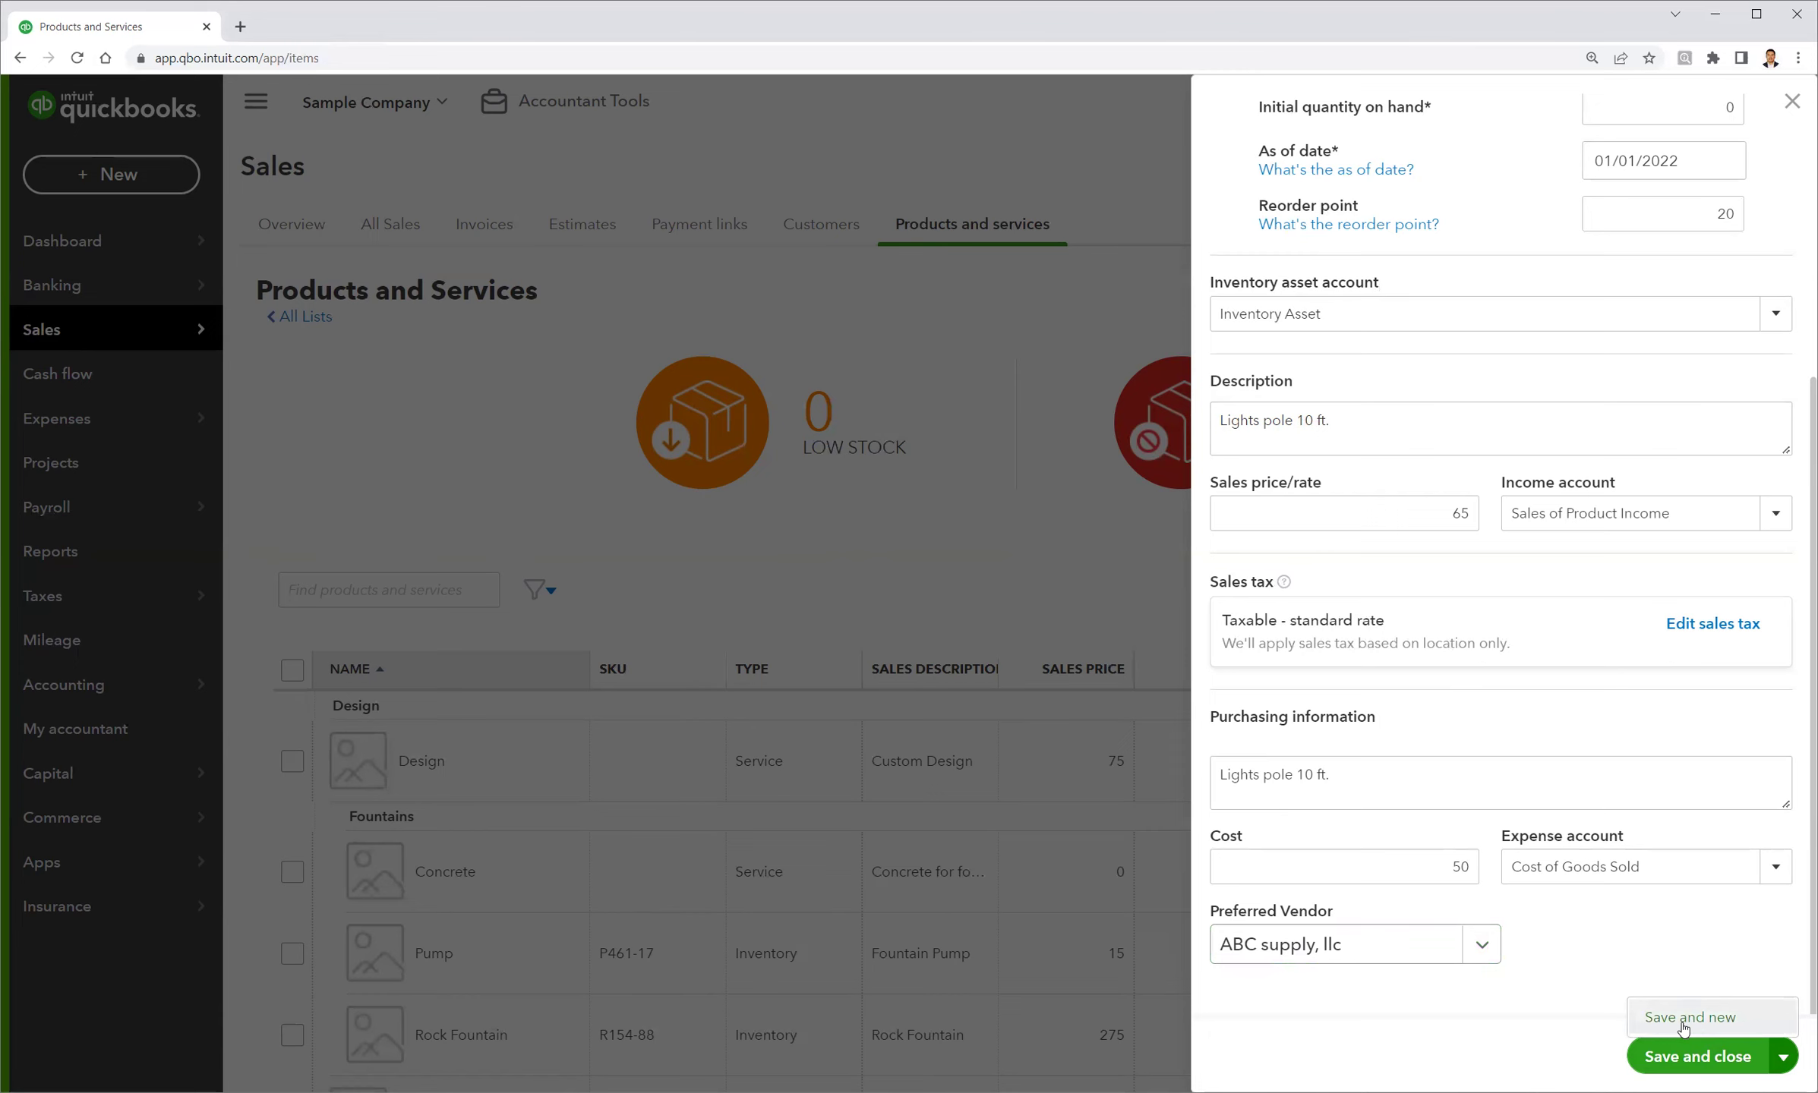
click(1687, 1061)
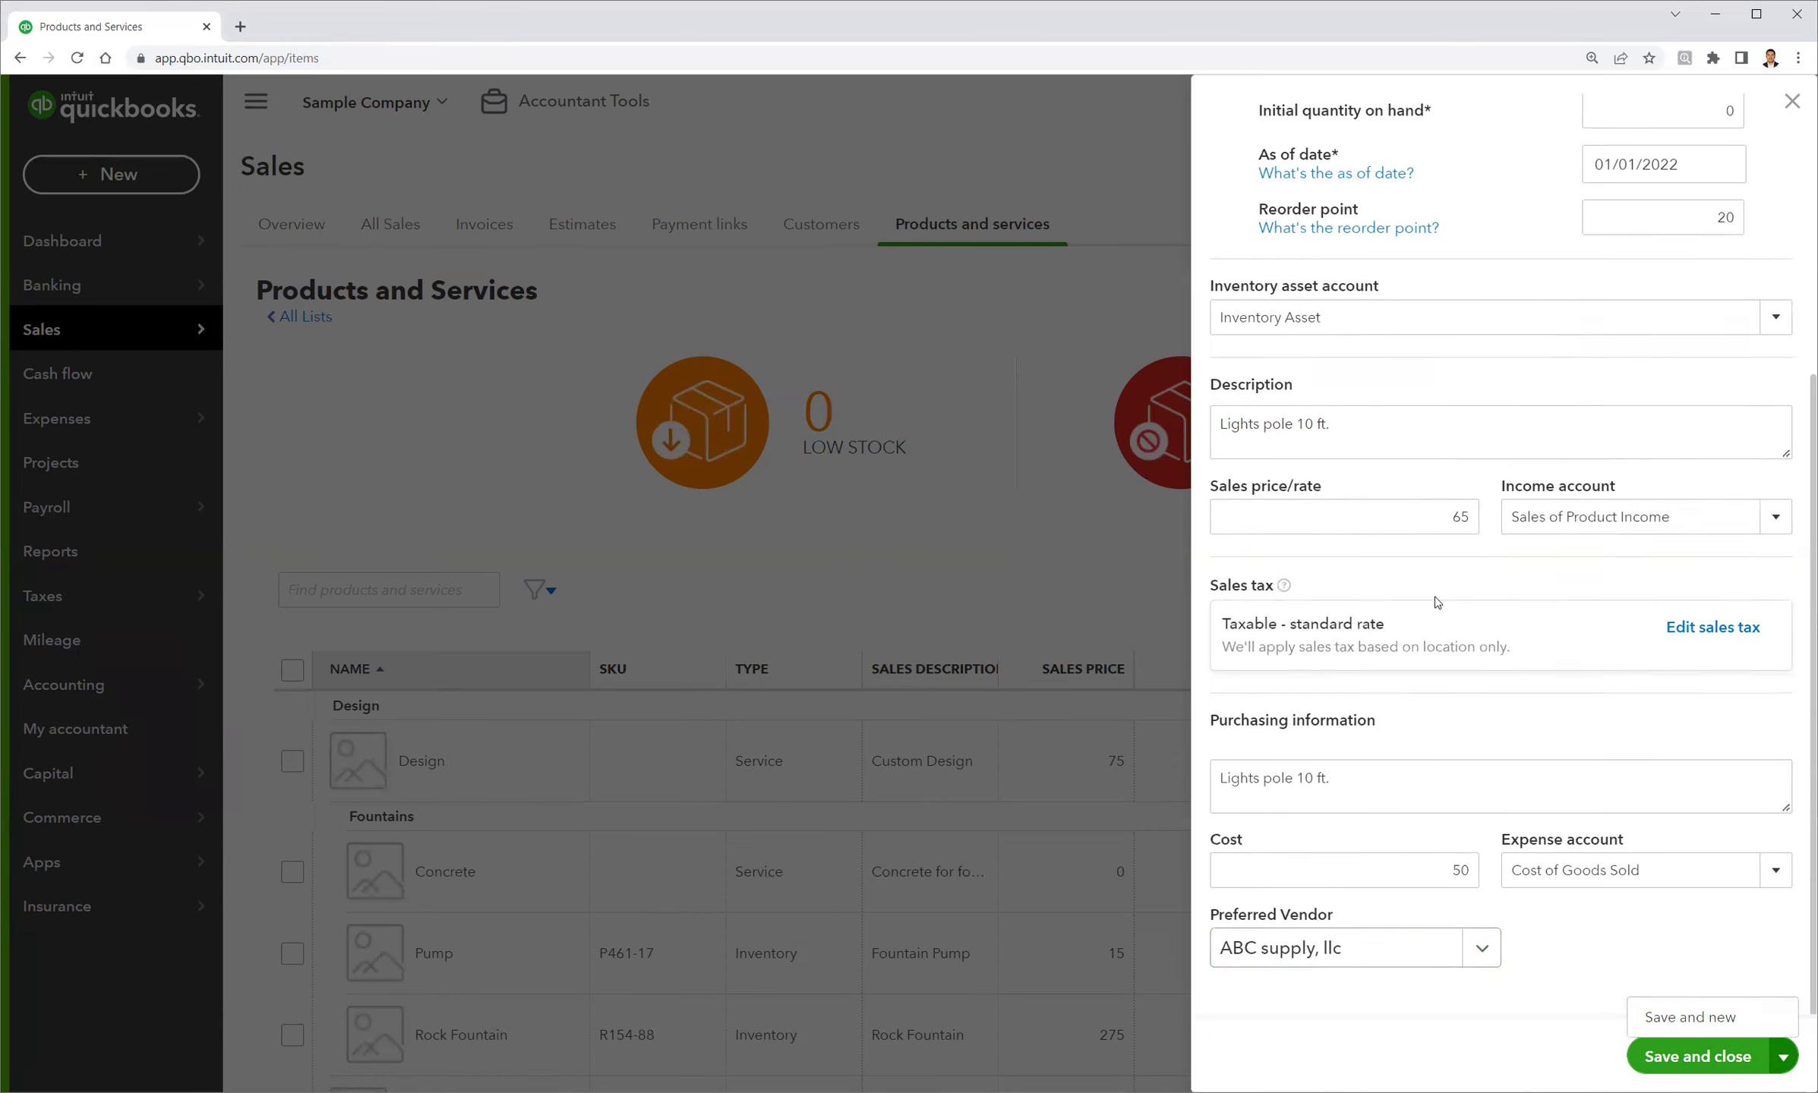
click(1687, 1061)
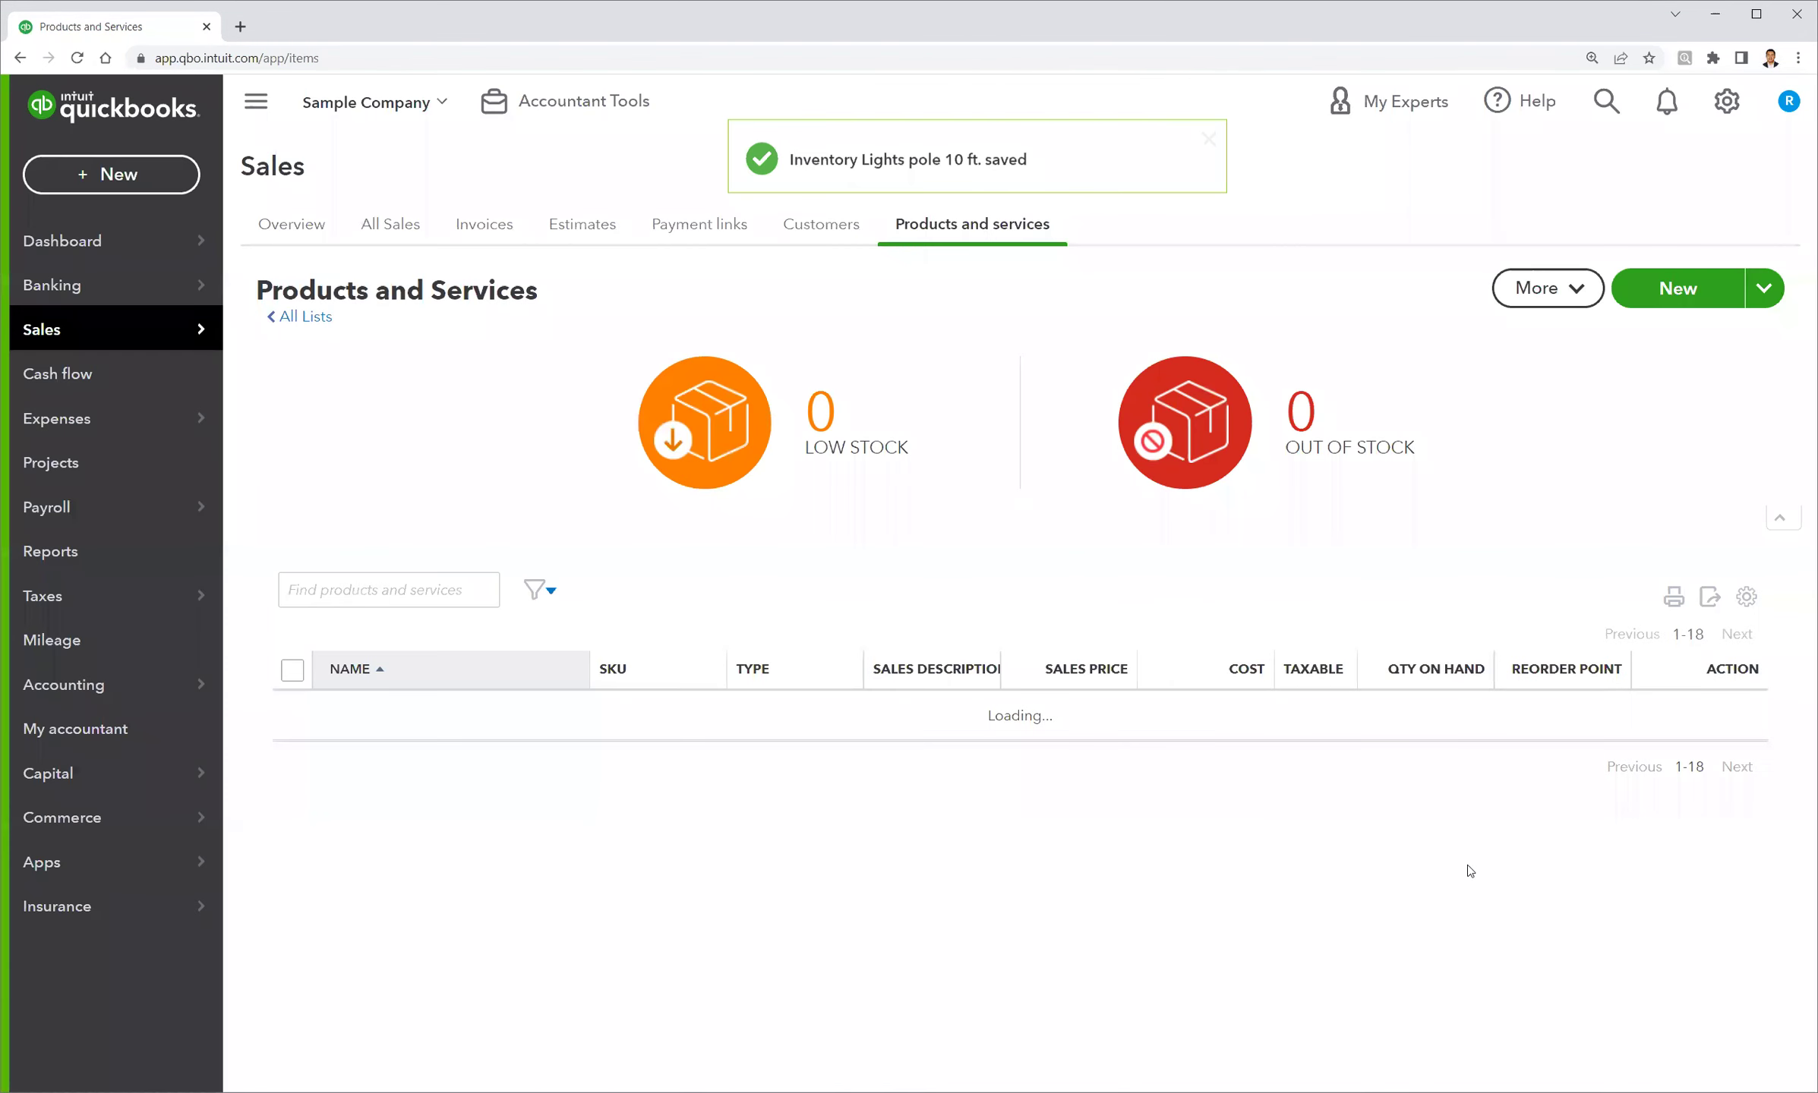
scroll(717, 636, down, 3)
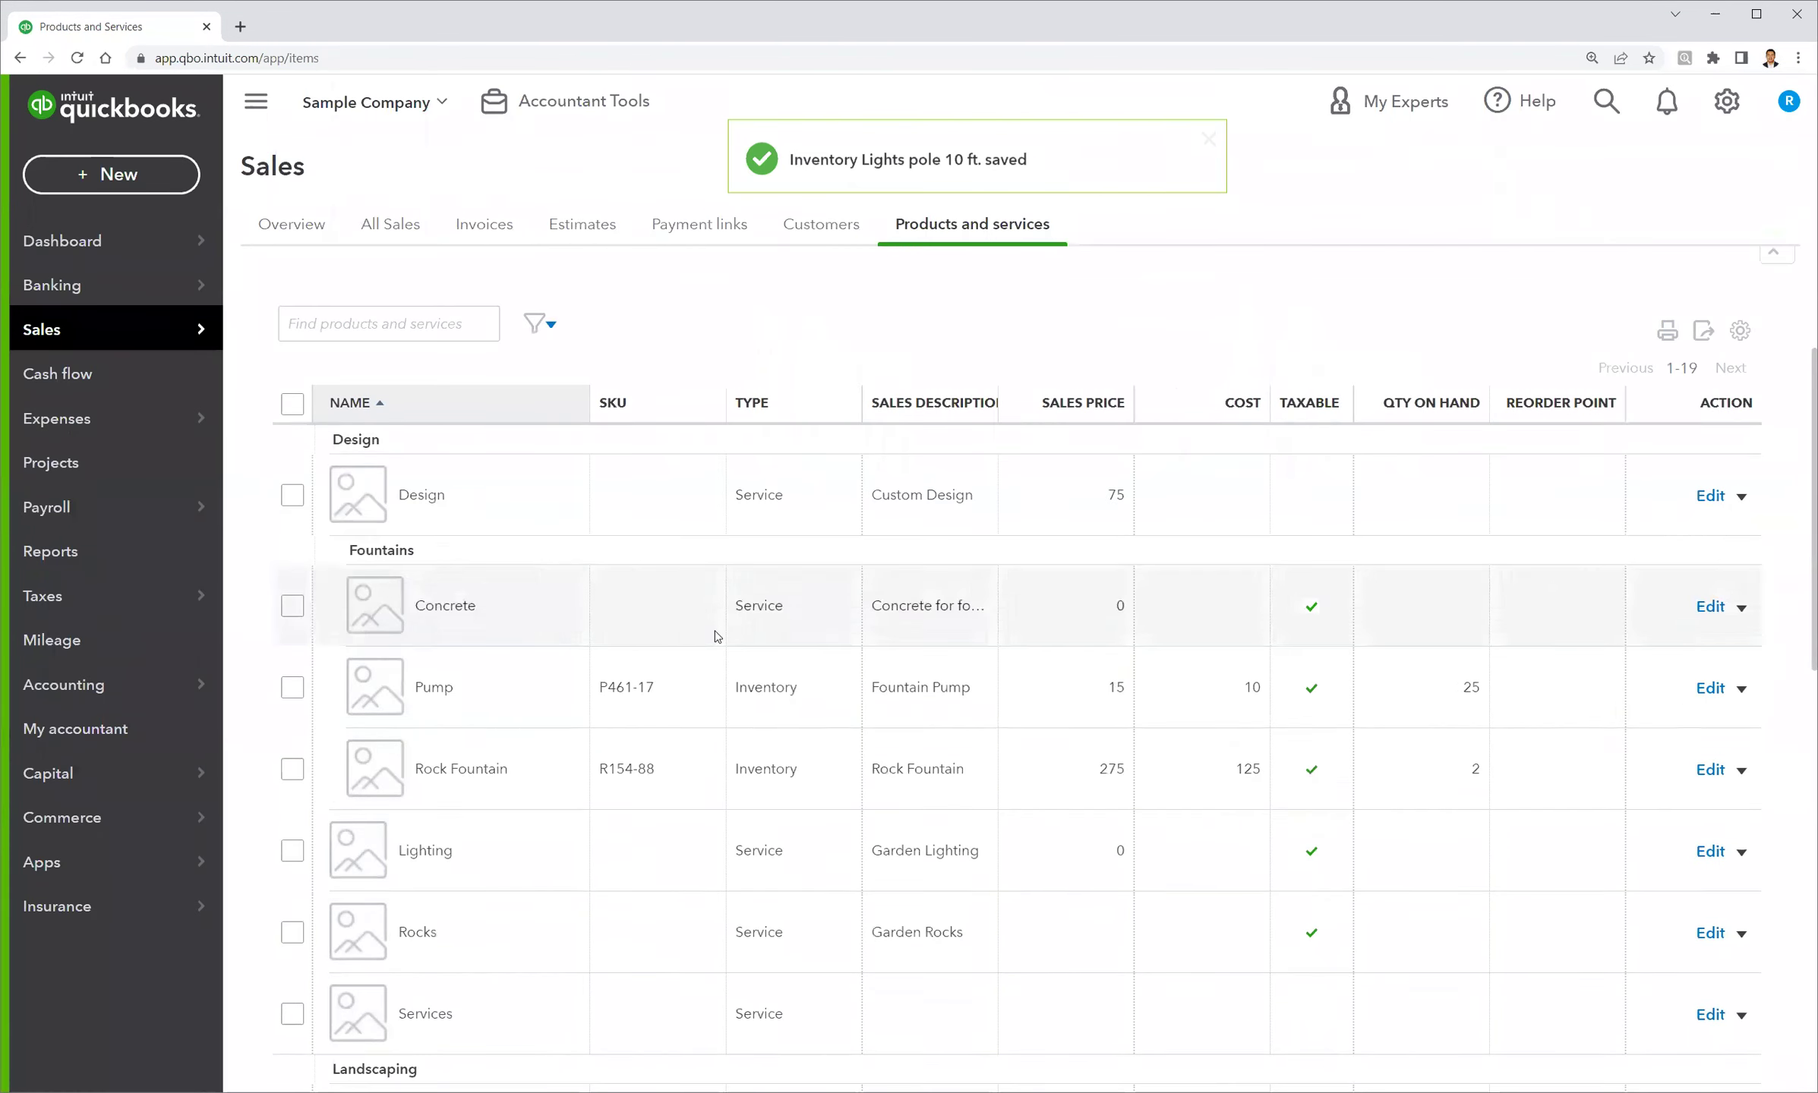